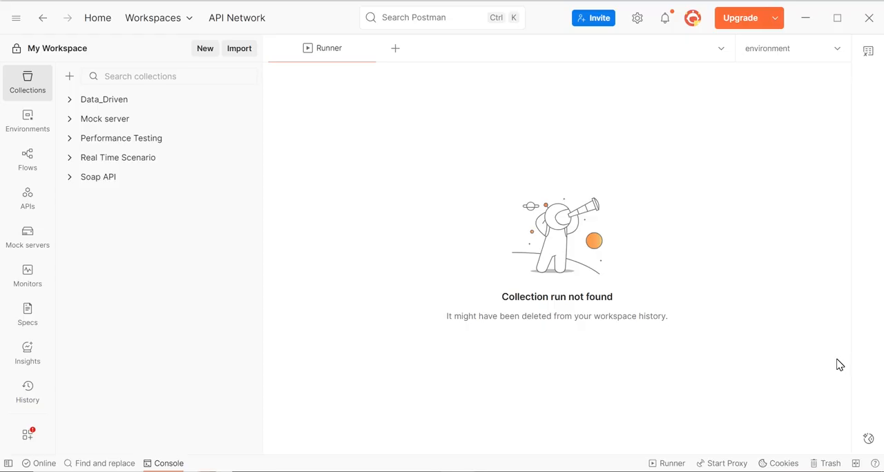
# Create a new collection in the workspace and name it User API.
pyautogui.click(203, 49)
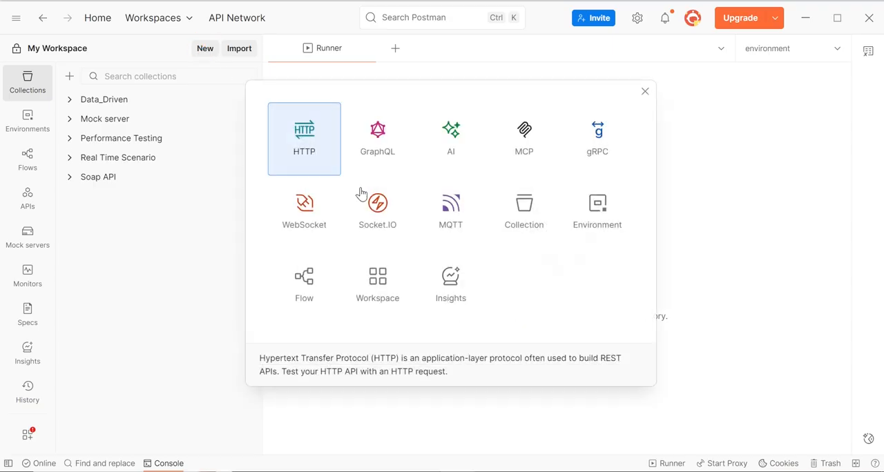
pyautogui.click(527, 225)
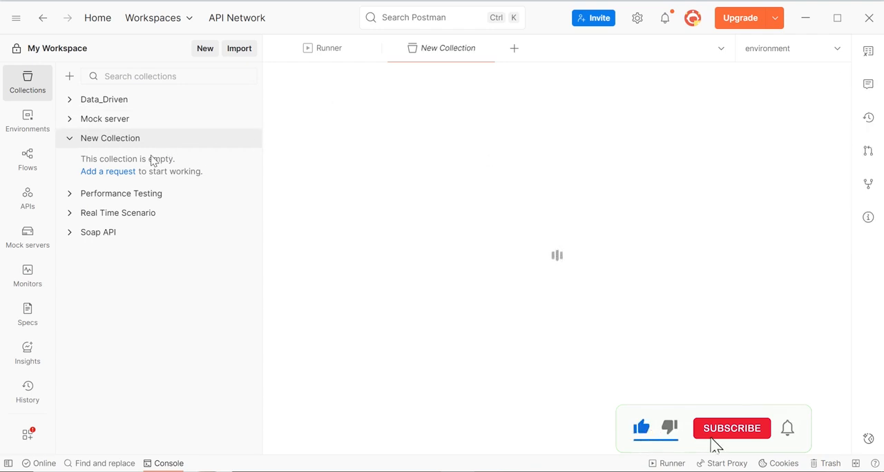
pyautogui.moveTo(241, 145)
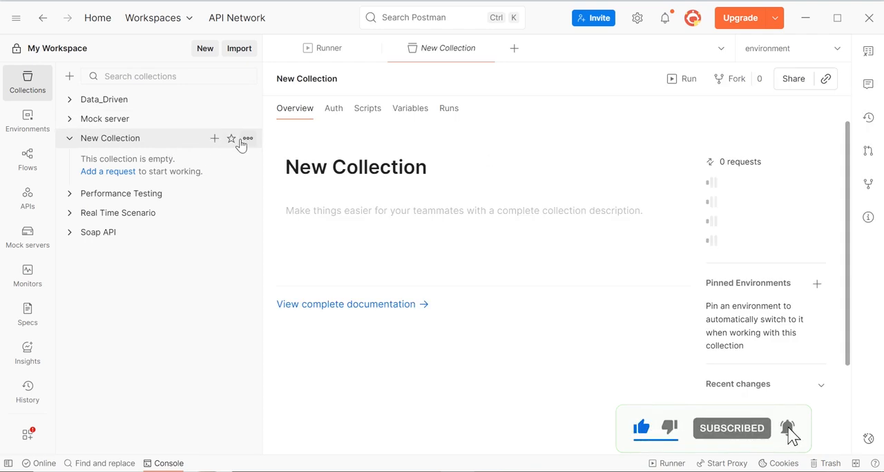
pyautogui.click(308, 78)
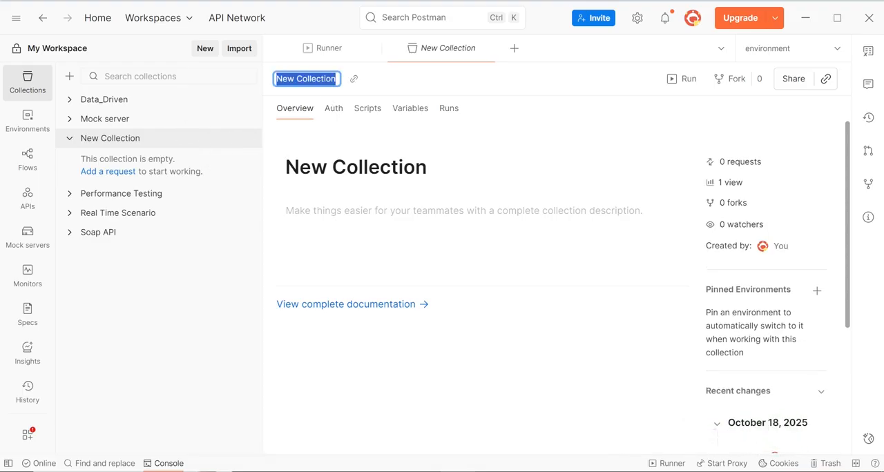
pyautogui.write('U')
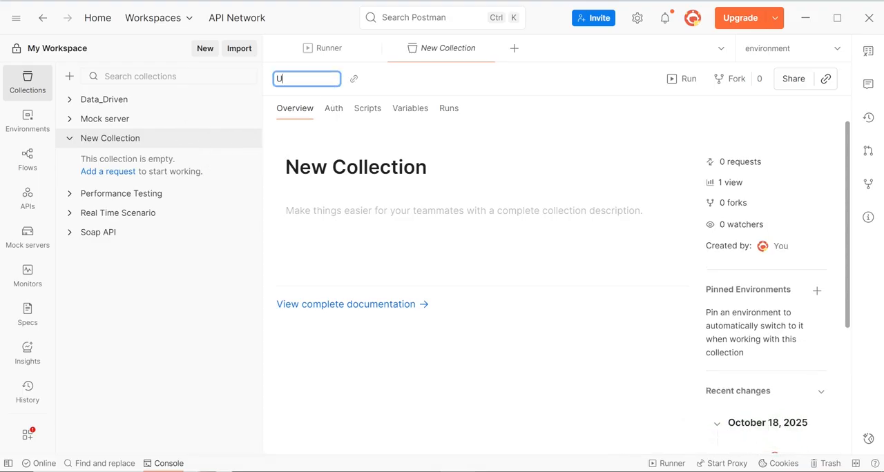
pyautogui.write('ser API')
pyautogui.press('Return')
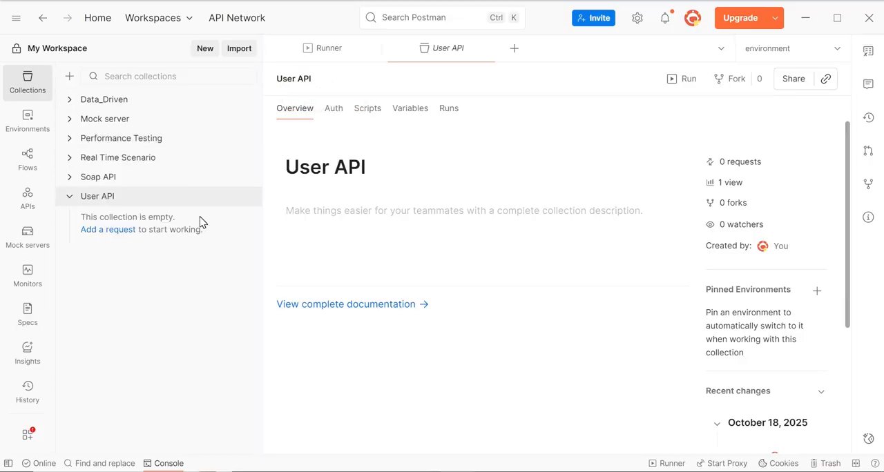
# Add a request to the User API collection and name it Login.
pyautogui.click(247, 197)
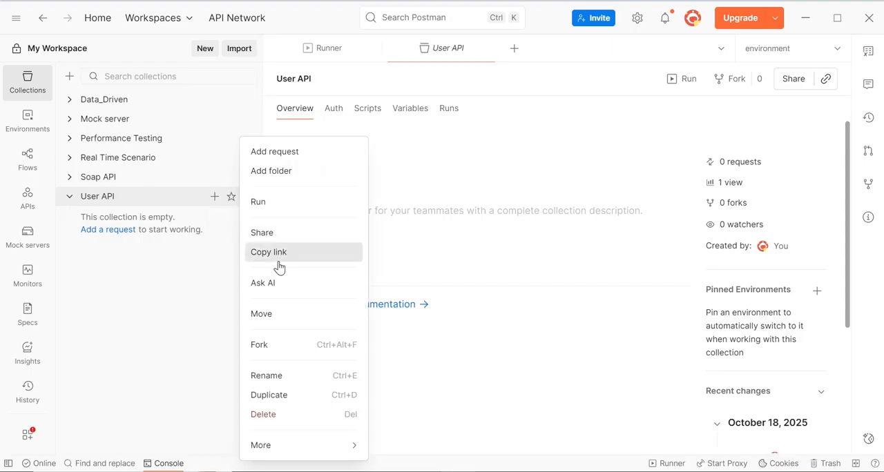
pyautogui.click(295, 154)
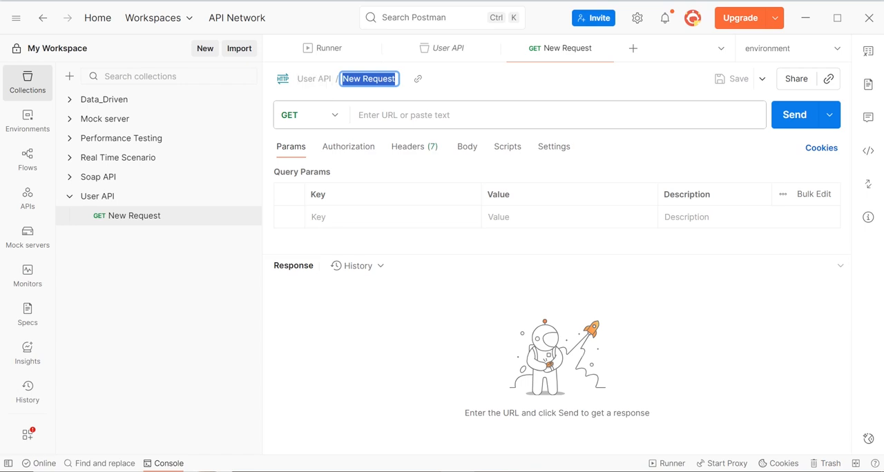
pyautogui.write('User')
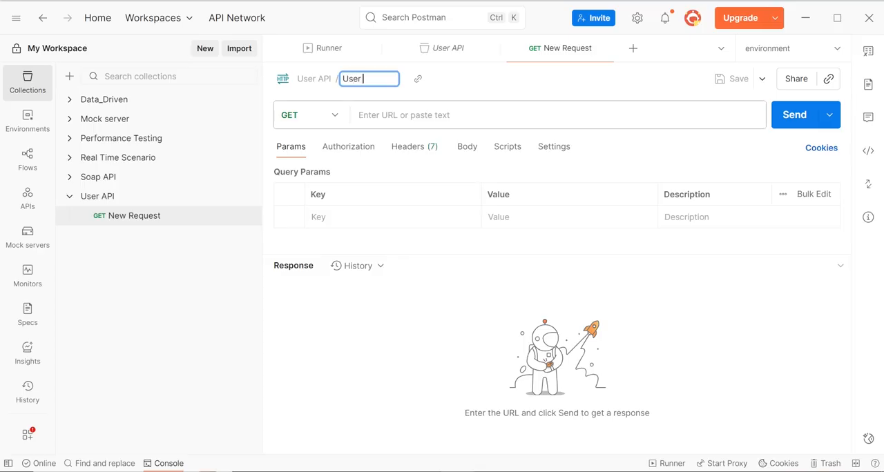
pyautogui.write(' Lo')
pyautogui.press('BackSpace')
pyautogui.press('BackSpace')
pyautogui.press('BackSpace')
pyautogui.press('BackSpace')
pyautogui.write('Login')
pyautogui.press('Return')
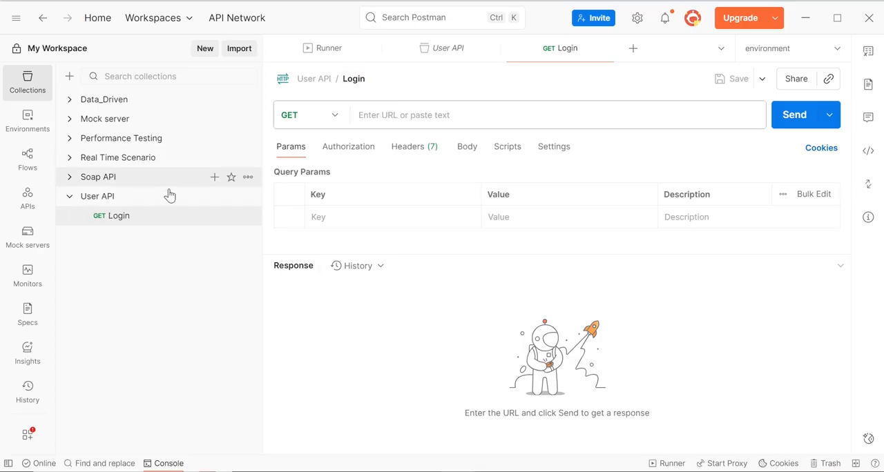
# Switch to the Reqres site in the browser, open the /api/login sample endpoint and copy its full URL.
pyautogui.click(424, 471)
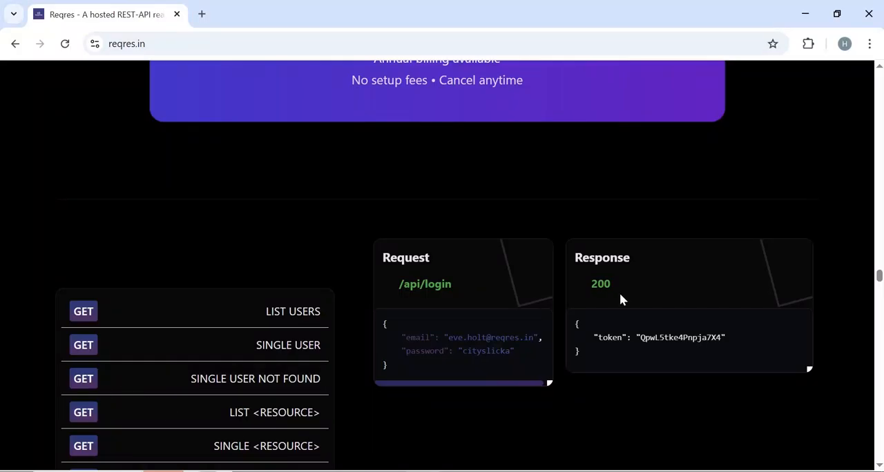
pyautogui.moveTo(879, 279); pyautogui.dragTo(879, 294)
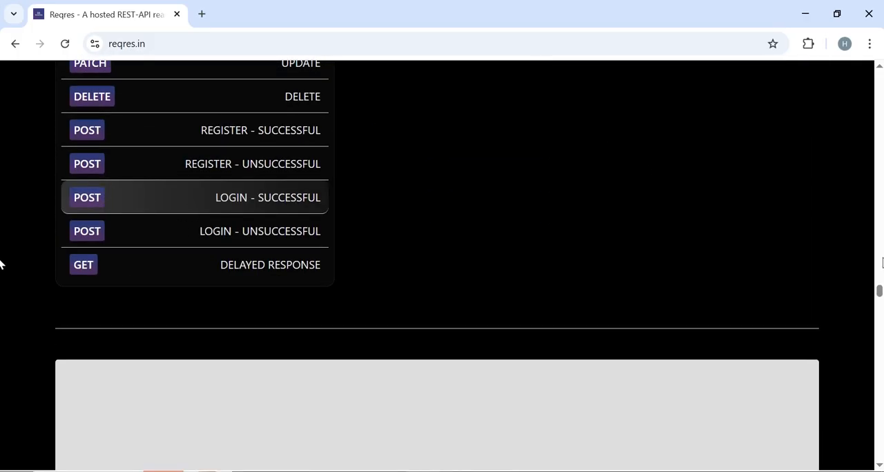
pyautogui.scroll(5, 2, 285)
pyautogui.scroll(3, 1, 284)
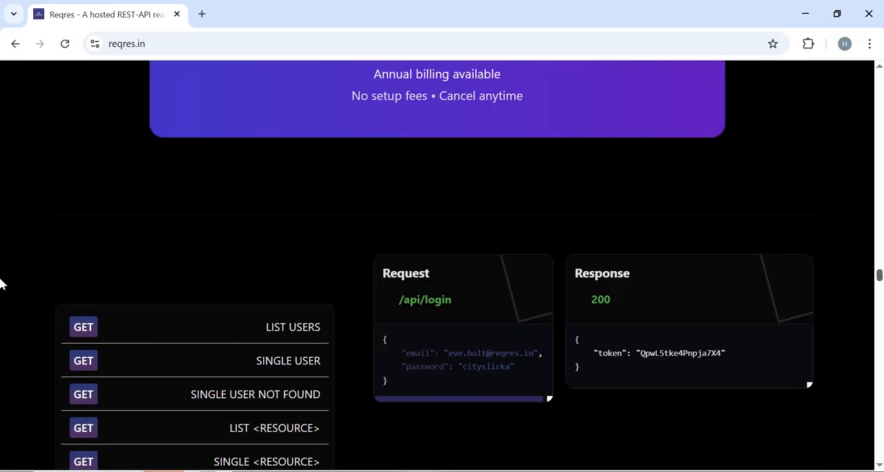
pyautogui.click(437, 302)
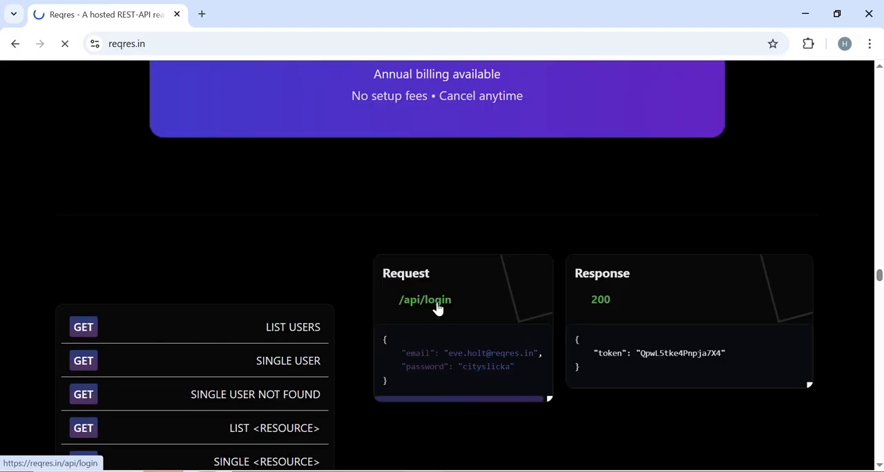
pyautogui.click(201, 40)
pyautogui.hotkey('ctrl', 'c')
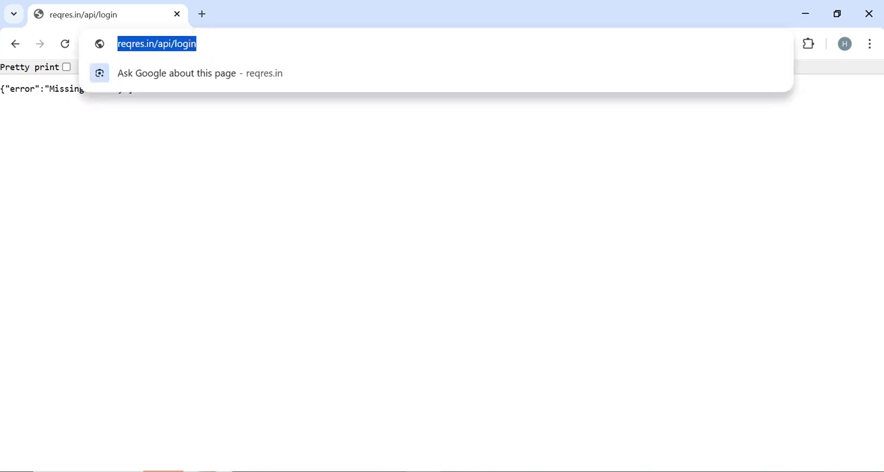
pyautogui.click(439, 471)
pyautogui.click(445, 112)
pyautogui.hotkey('ctrl', 'v')
pyautogui.click(438, 324)
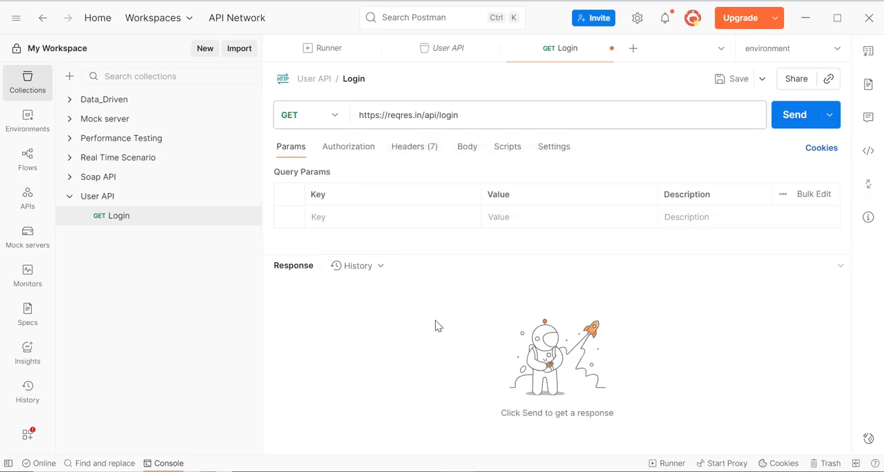
# Switch back to the Reqres site and copy the sample JSON request body of the LOGIN - SUCCESSFUL example.
pyautogui.click(422, 471)
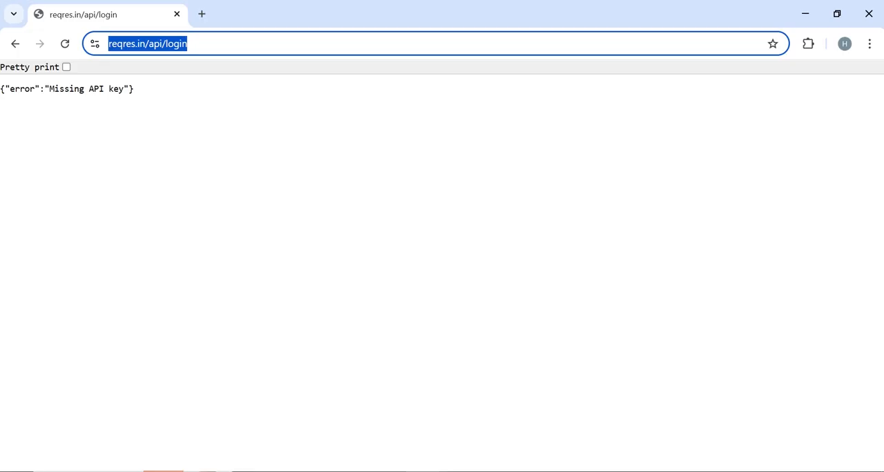
pyautogui.click(16, 44)
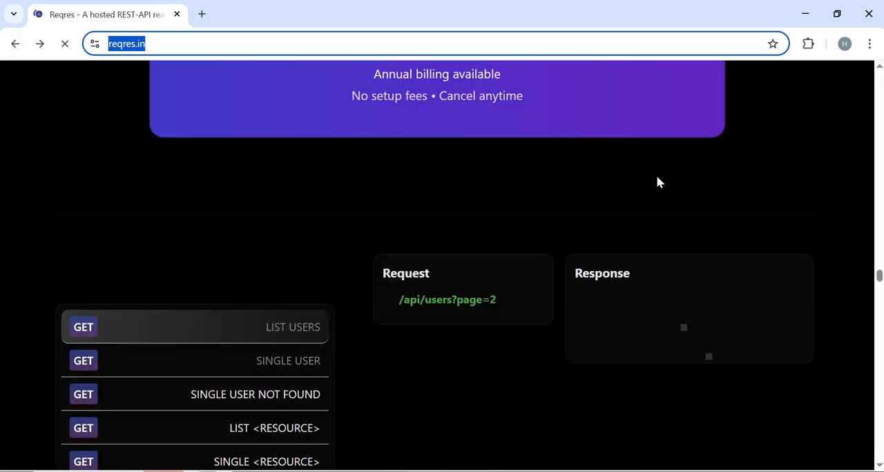
pyautogui.moveTo(879, 273); pyautogui.dragTo(879, 283)
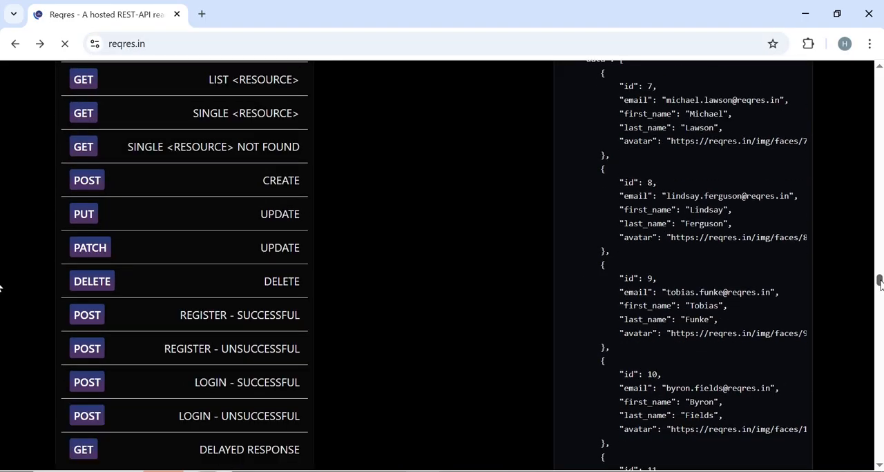
pyautogui.click(83, 379)
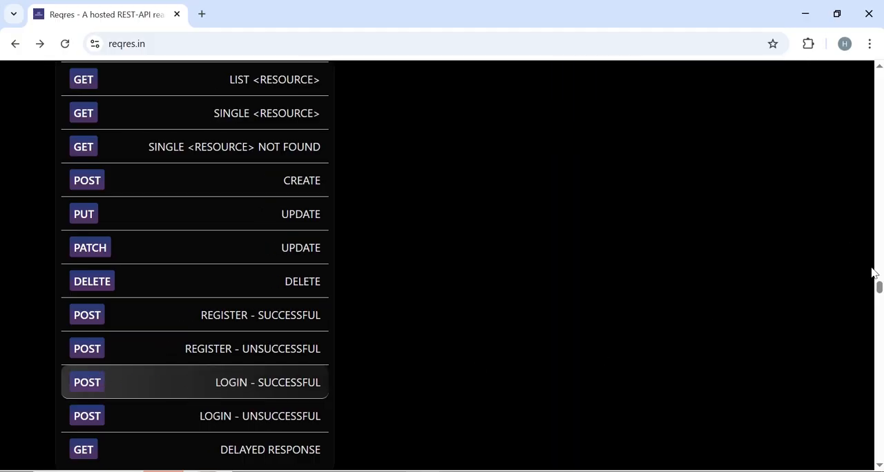
pyautogui.scroll(3, 2, 290)
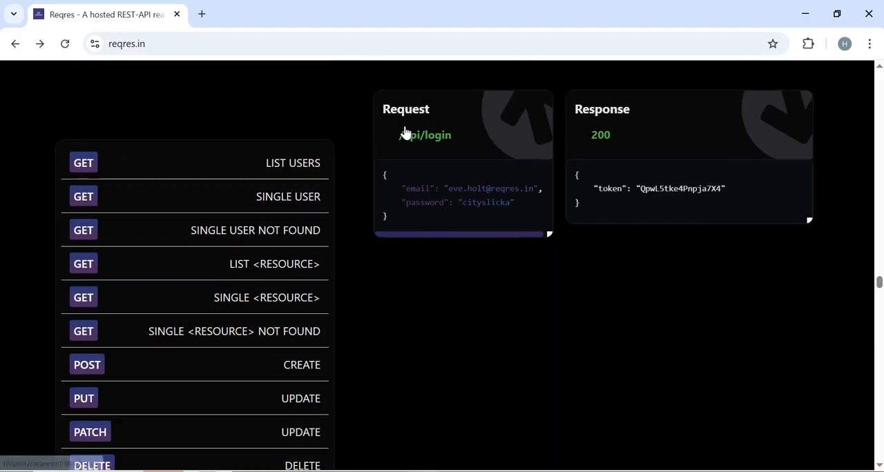
pyautogui.moveTo(383, 174); pyautogui.dragTo(392, 221)
pyautogui.hotkey('ctrl', 'c')
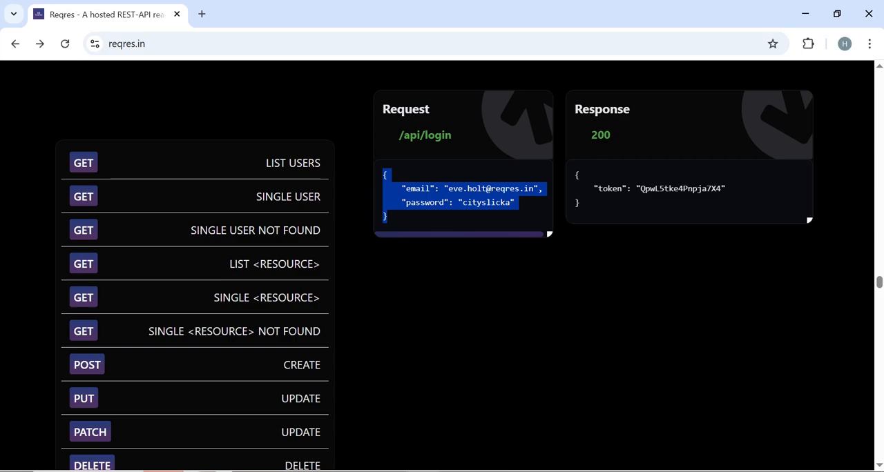
# In Postman, give the Login request a raw JSON body by pasting the copied sample with its email and password fields.
pyautogui.click(461, 471)
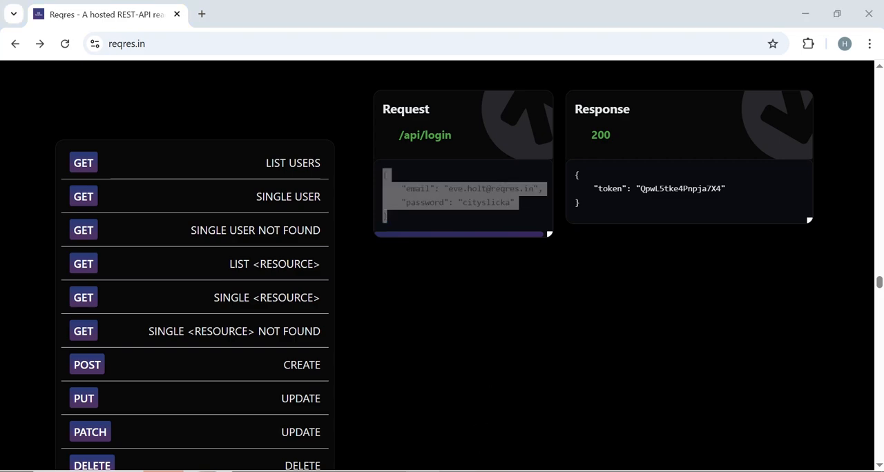
pyautogui.click(467, 148)
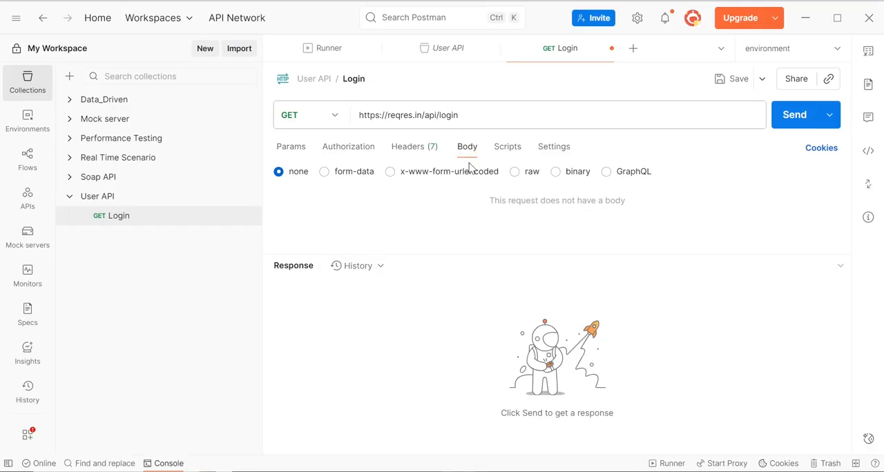
pyautogui.click(517, 173)
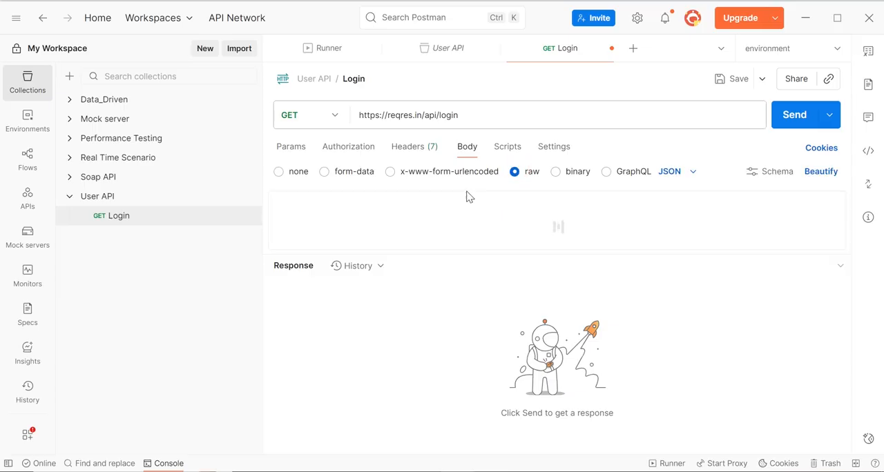
pyautogui.click(455, 212)
pyautogui.hotkey('ctrl', 'v')
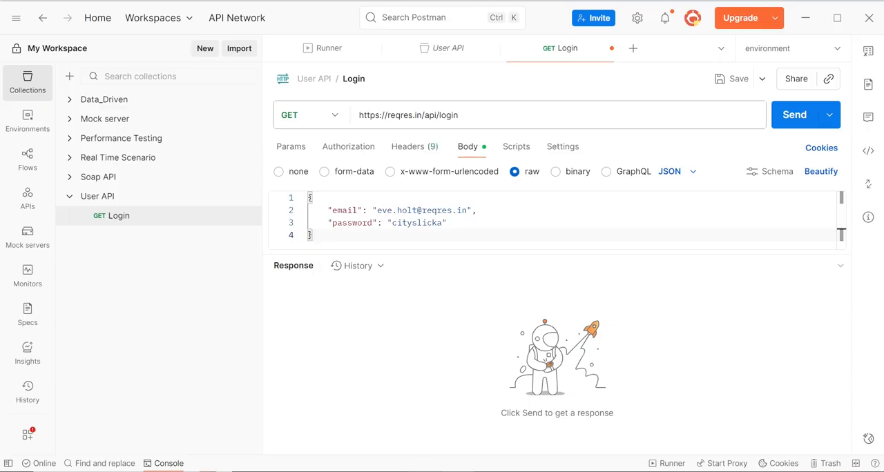
# Switch to the browser, check what the /api/login endpoint returns, and go back to the Reqres page.
pyautogui.moveTo(423, 470)
pyautogui.click(422, 424)
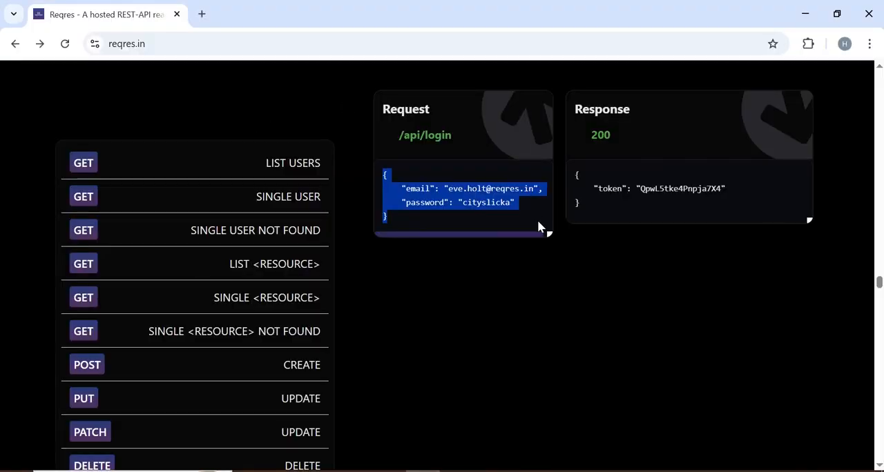
pyautogui.click(425, 136)
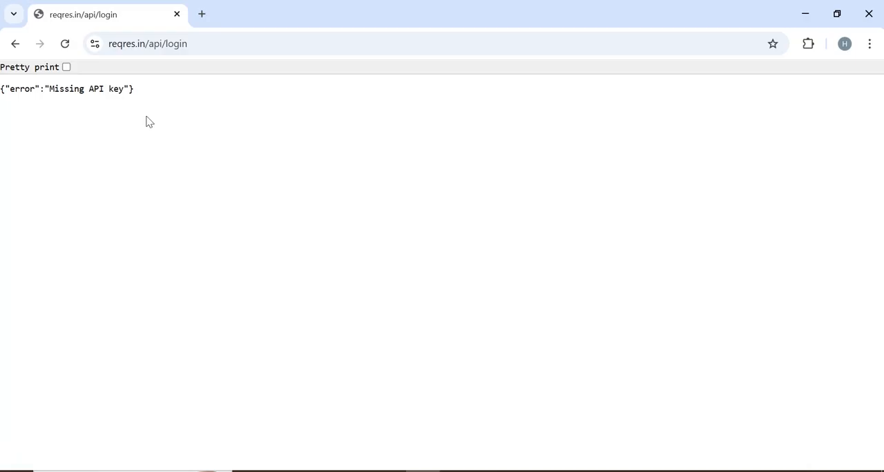
pyautogui.click(15, 46)
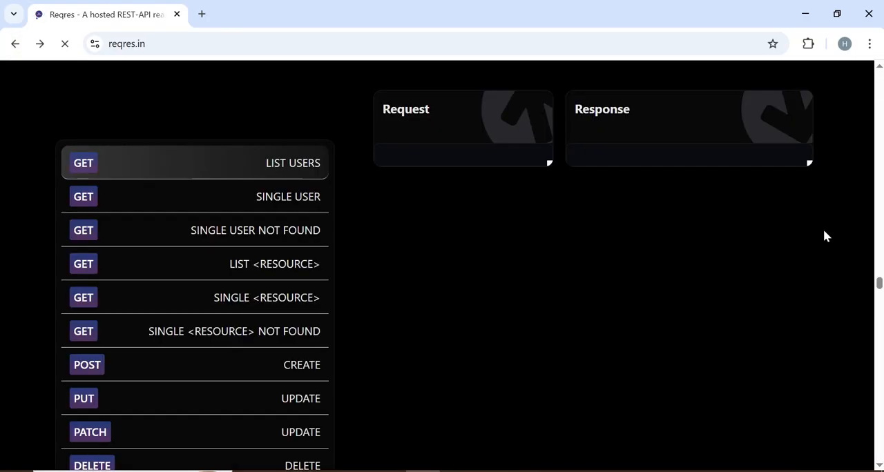
# Open the Reqres free API key page, copy the header name x-api-key from its usage instructions, and return to Postman.
pyautogui.moveTo(881, 275); pyautogui.dragTo(879, 73)
pyautogui.click(426, 237)
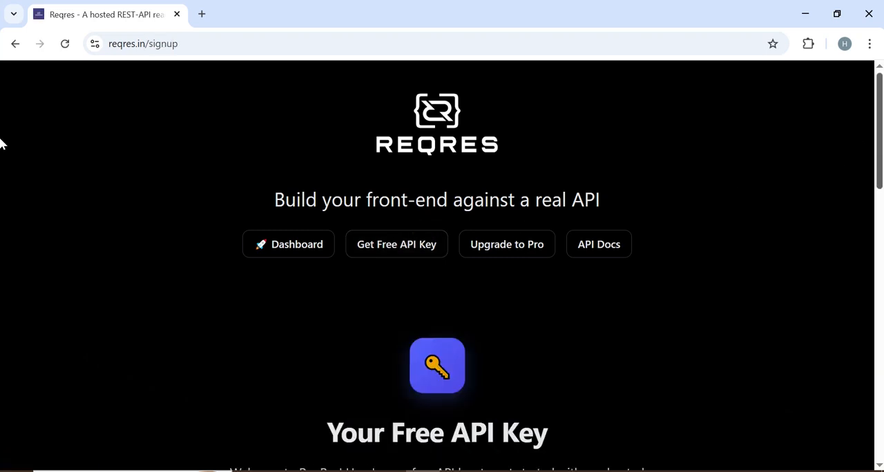
pyautogui.scroll(-3, 1, 144)
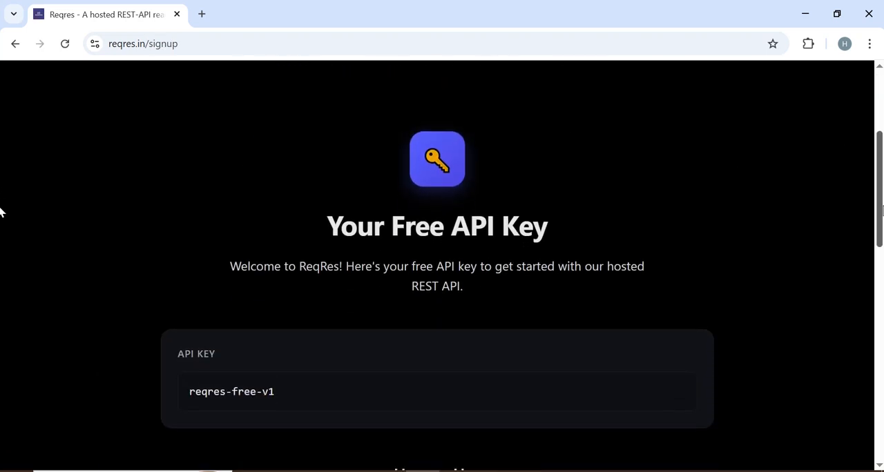
pyautogui.scroll(-2, 1, 213)
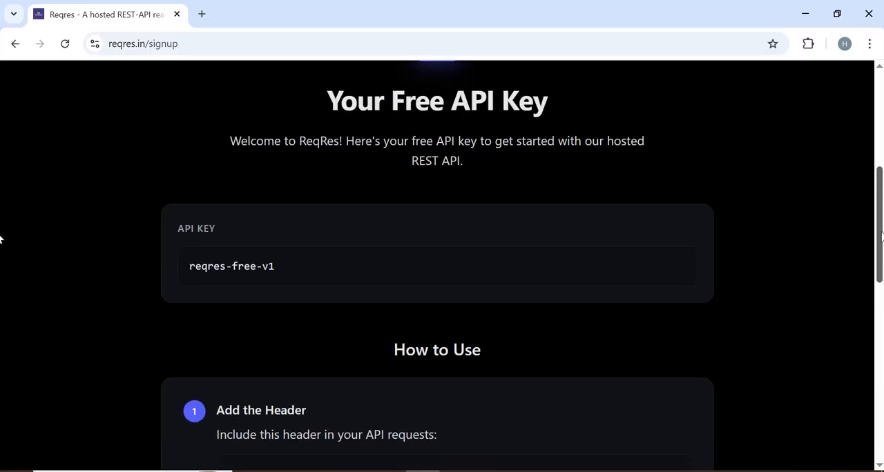
pyautogui.scroll(-2, 1, 264)
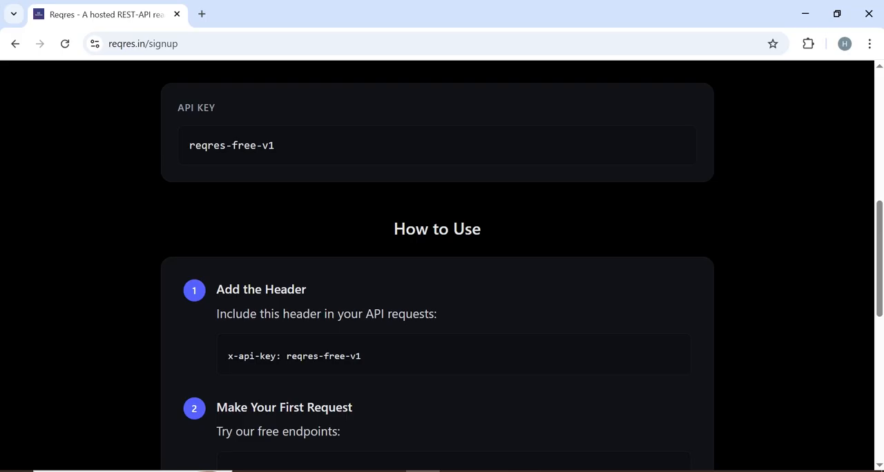
pyautogui.moveTo(277, 356); pyautogui.dragTo(214, 362)
pyautogui.hotkey('ctrl', 'c')
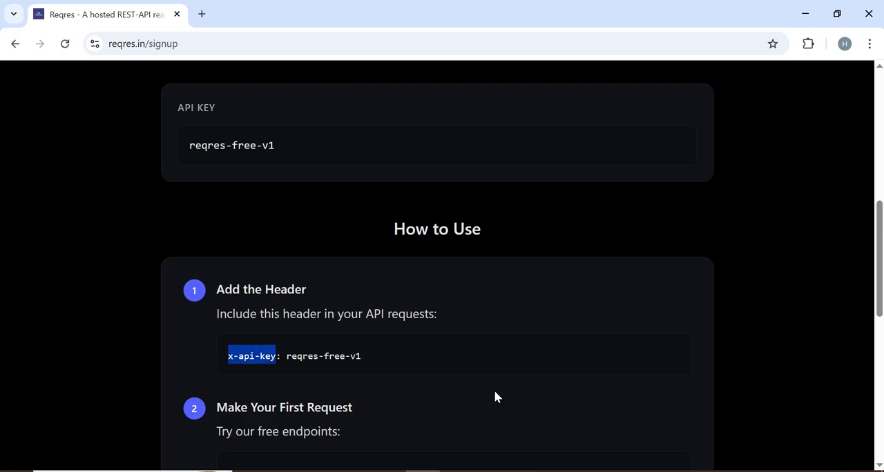
pyautogui.click(459, 469)
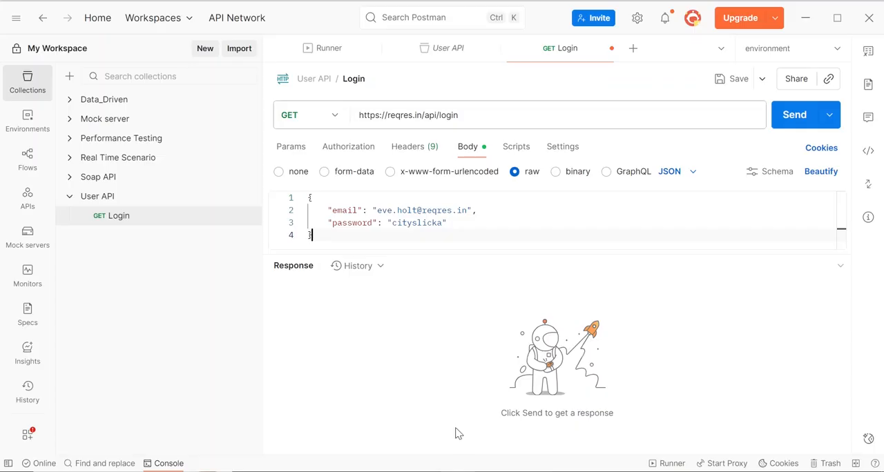
# Add a header named x-api-key to the Login request by pasting the copied header name.
pyautogui.click(408, 148)
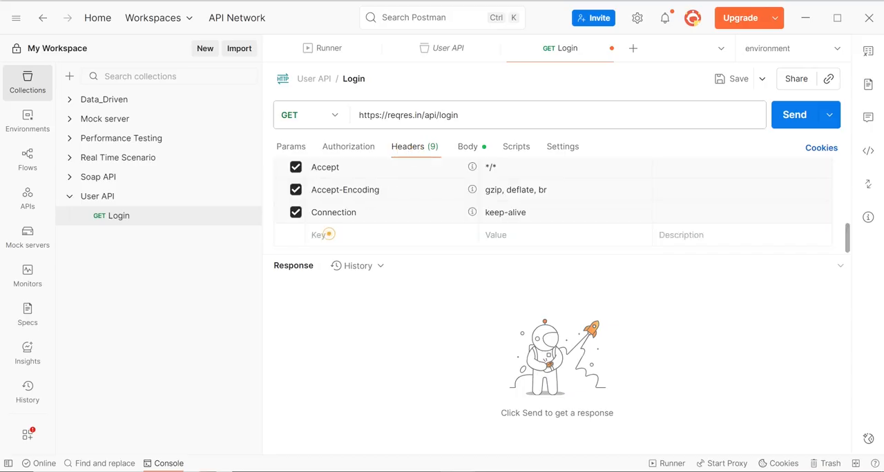
pyautogui.click(329, 234)
pyautogui.hotkey('ctrl', 'v')
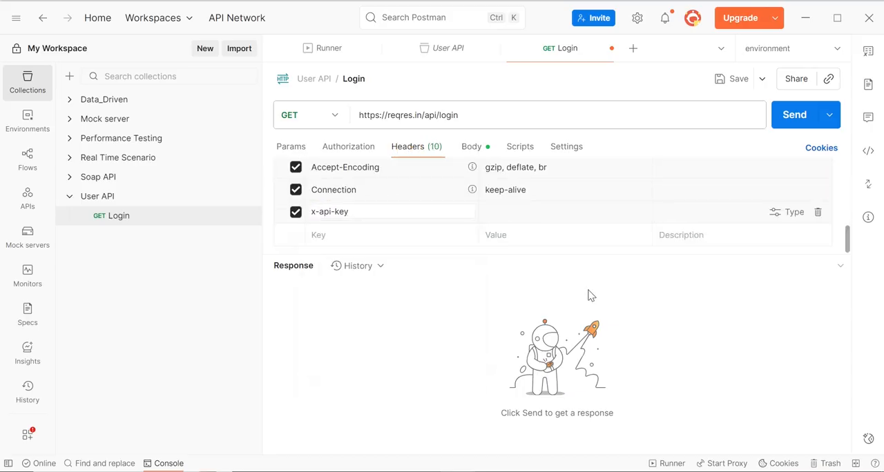
# Copy the free API key from the Reqres page and paste it in Postman as the x-api-key header's value.
pyautogui.click(440, 470)
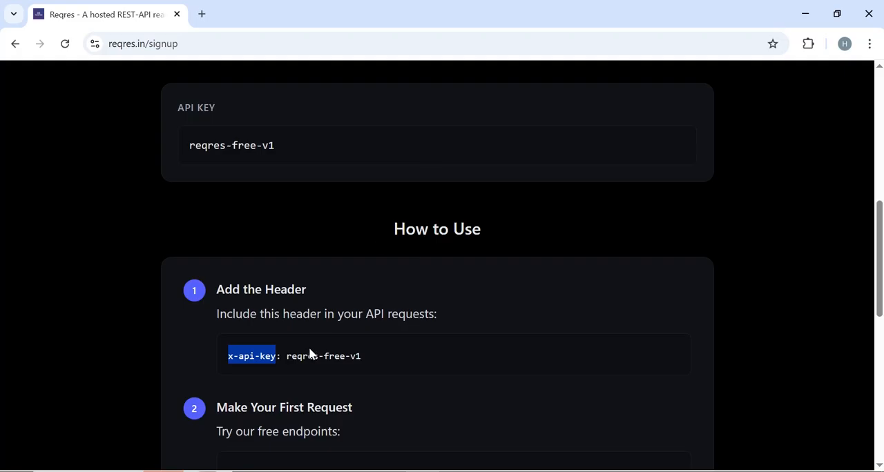
pyautogui.moveTo(287, 356); pyautogui.dragTo(368, 359)
pyautogui.hotkey('ctrl', 'c')
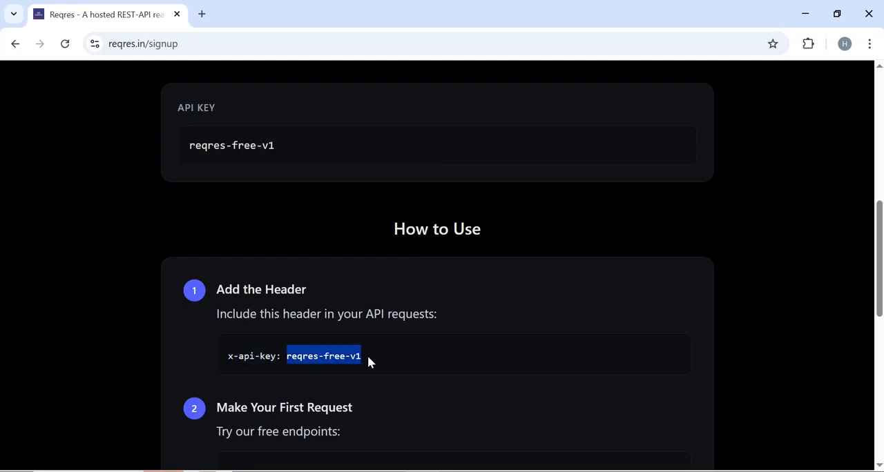
pyautogui.click(444, 467)
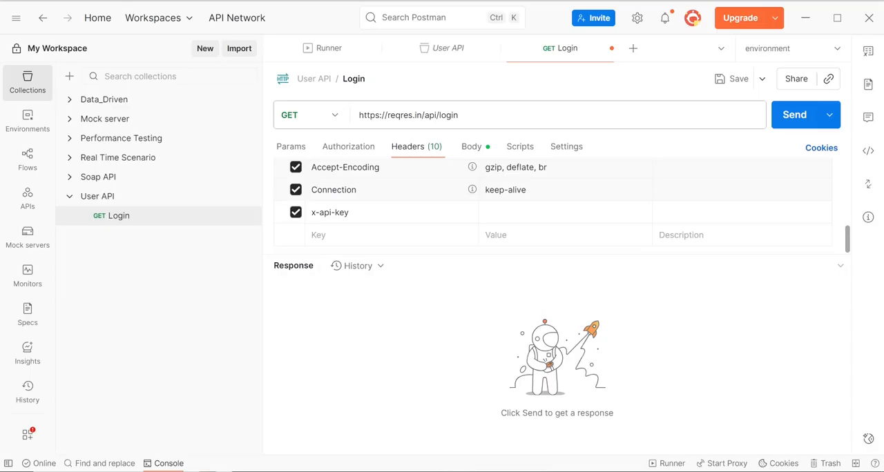
pyautogui.click(512, 204)
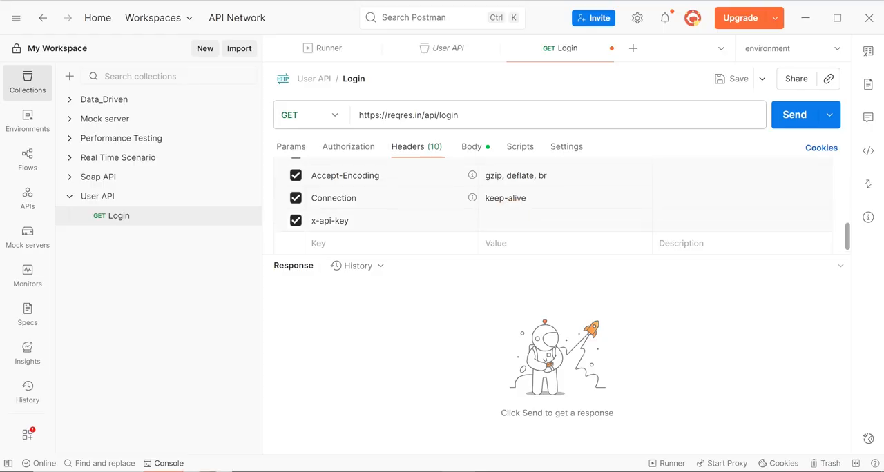
pyautogui.click(509, 219)
pyautogui.hotkey('ctrl', 'v')
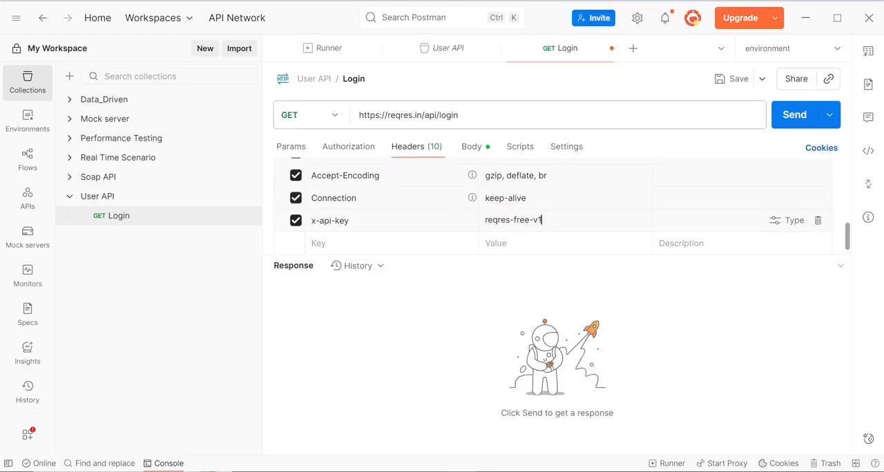
# Review the Login request's body, check the LOGIN - SUCCESSFUL method on the Reqres home page, and return to Postman.
pyautogui.click(470, 148)
pyautogui.click(469, 148)
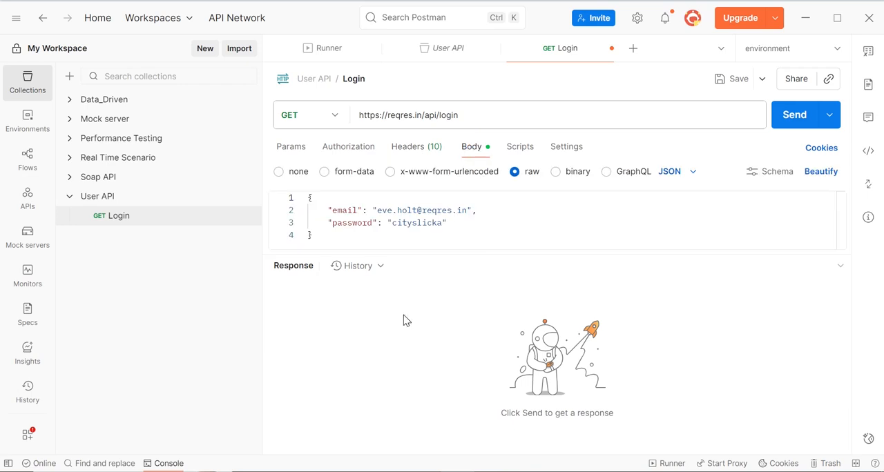
pyautogui.hotkey('alt', 'Tab')
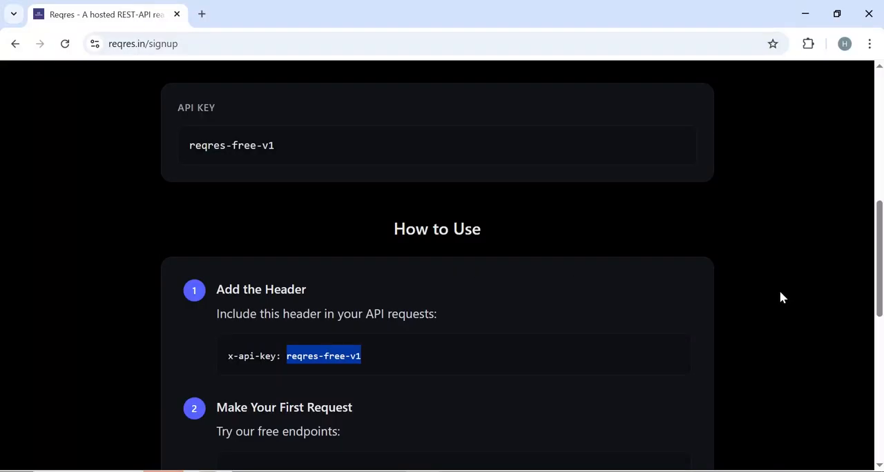
pyautogui.moveTo(878, 285); pyautogui.dragTo(707, 7)
pyautogui.click(20, 50)
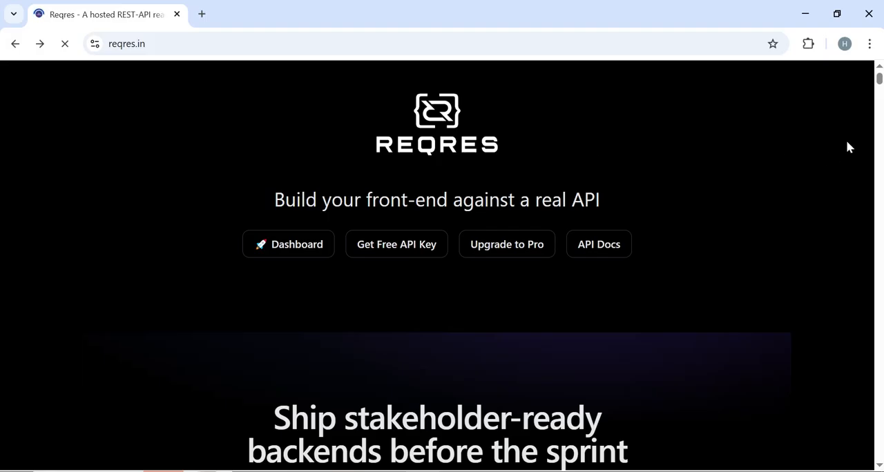
pyautogui.moveTo(879, 93); pyautogui.dragTo(1, 293)
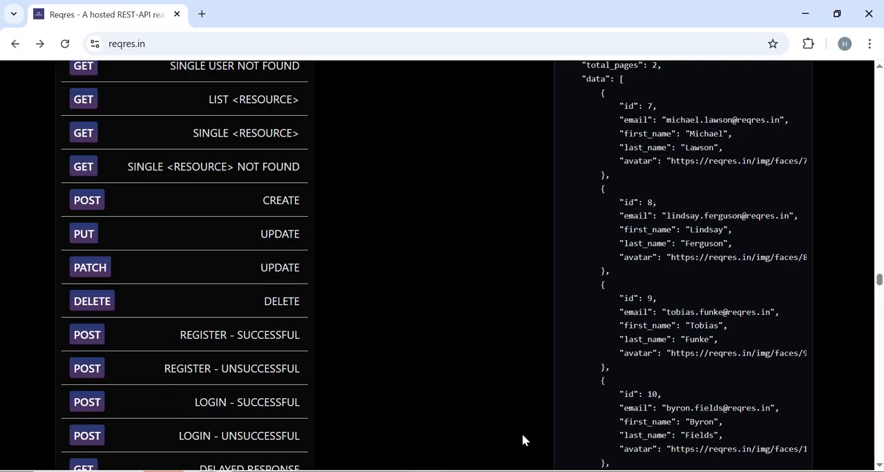
pyautogui.hotkey('alt', 'Tab')
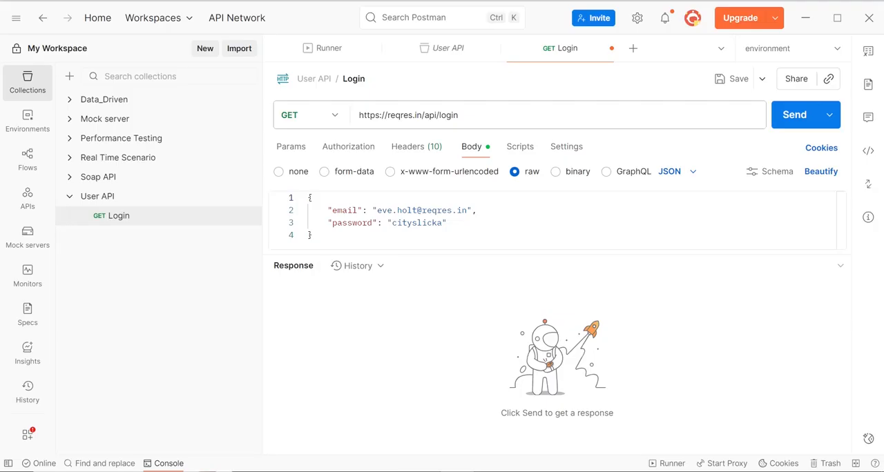
# Change the Login request's method to POST, save and send it, and select the token value in the response.
pyautogui.click(336, 119)
pyautogui.click(302, 173)
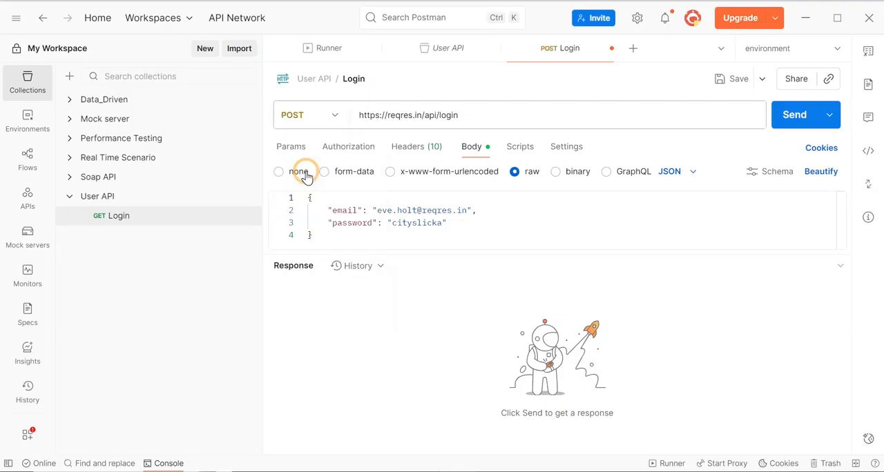
pyautogui.click(719, 83)
pyautogui.click(794, 117)
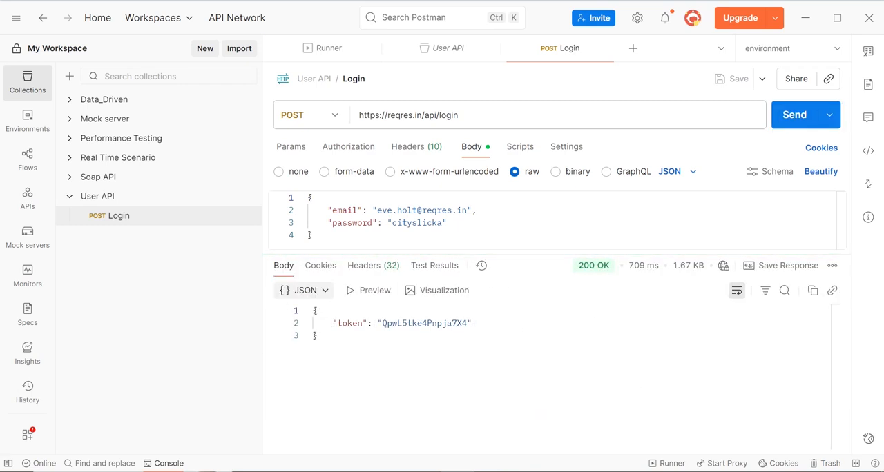
pyautogui.moveTo(598, 271)
pyautogui.doubleClick(421, 323)
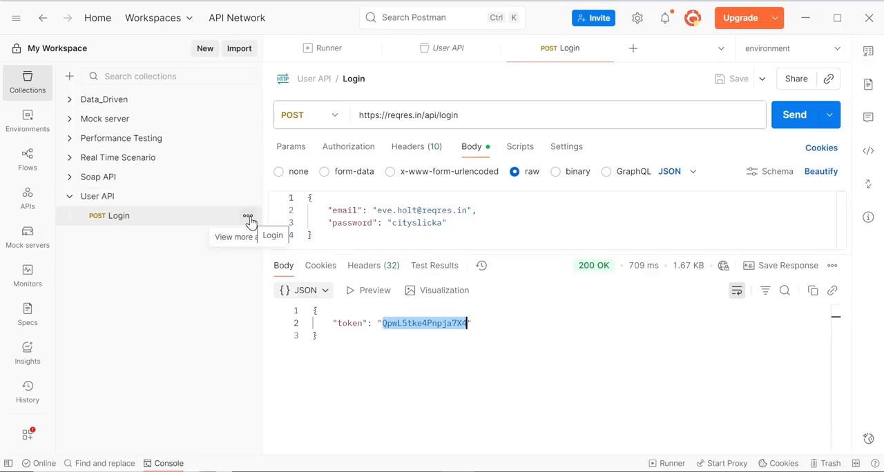
# Open the User API collection's overview and view its complete documentation.
pyautogui.click(121, 200)
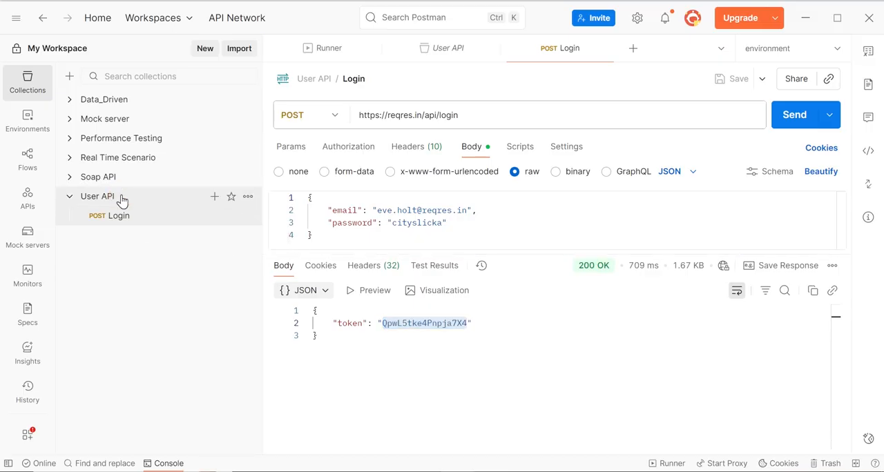
pyautogui.click(97, 199)
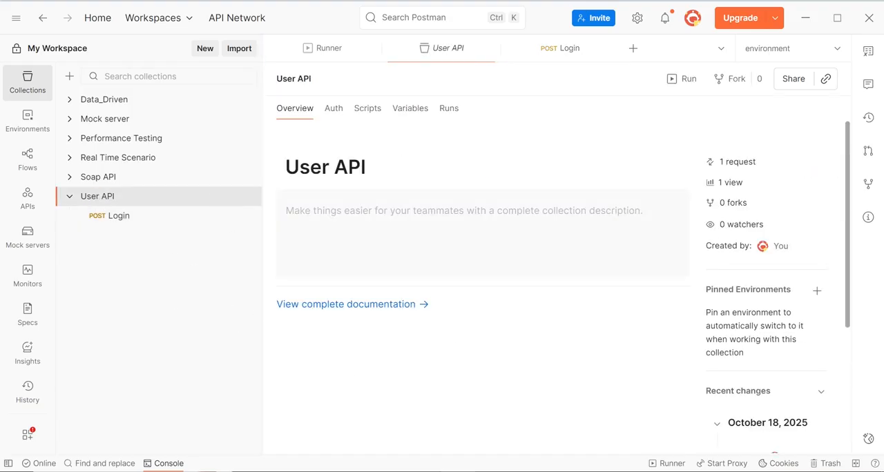
pyautogui.click(334, 310)
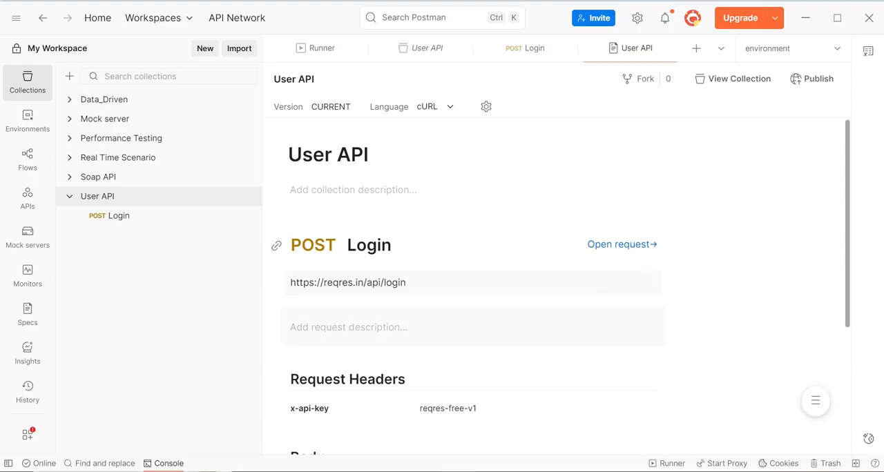
# Begin the Login request's description with "This API allows a user to login by providing valid credentials email and password.".
pyautogui.click(348, 328)
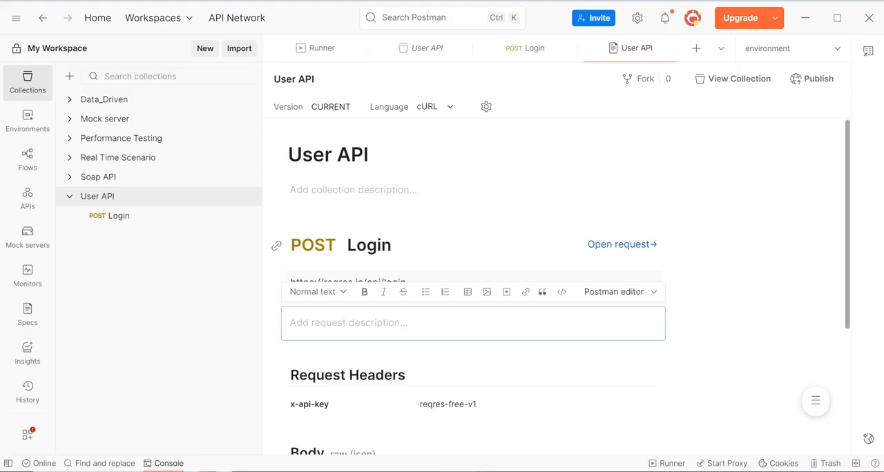
pyautogui.write('T')
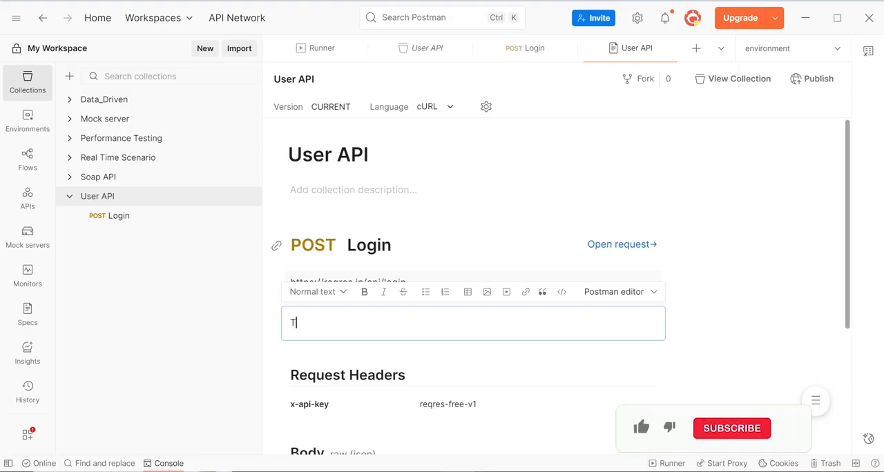
pyautogui.write('his API A')
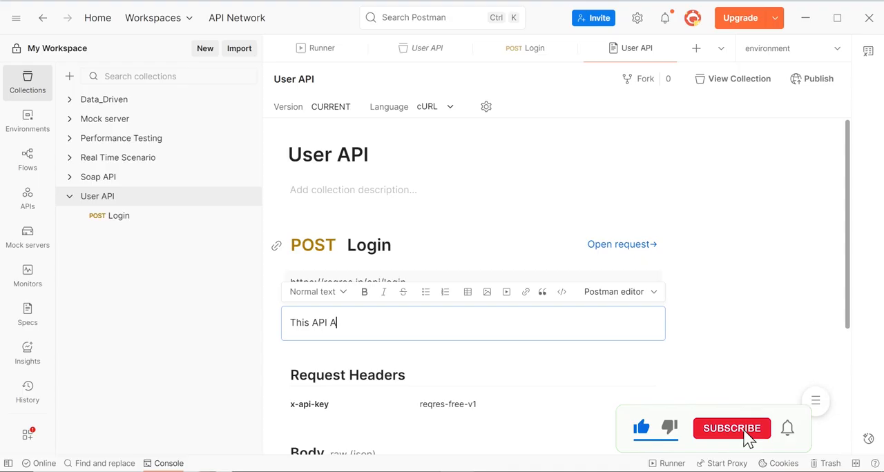
pyautogui.press('BackSpace')
pyautogui.write('allow')
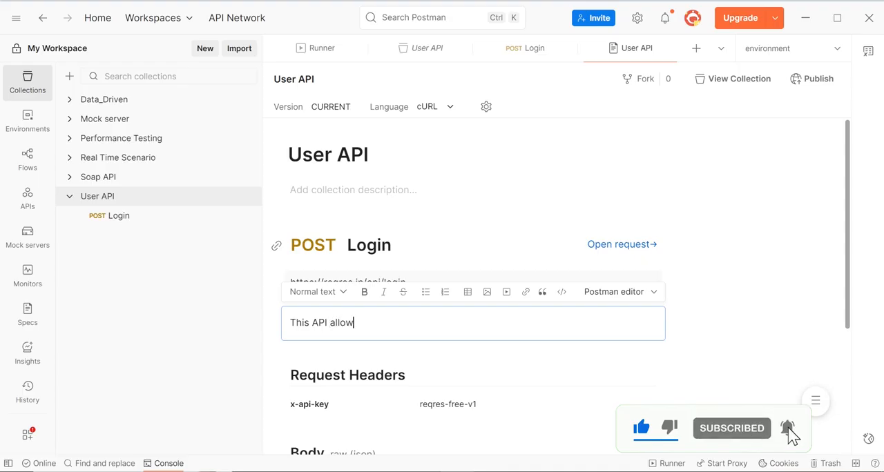
pyautogui.write('s a use')
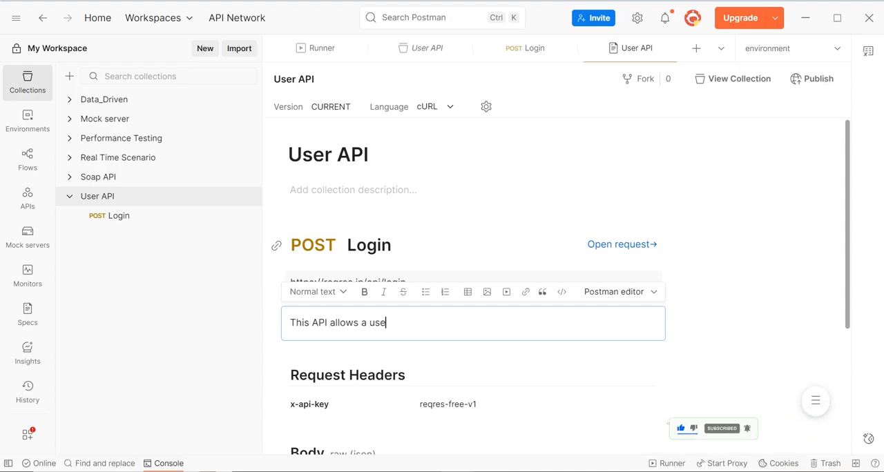
pyautogui.write('r to login')
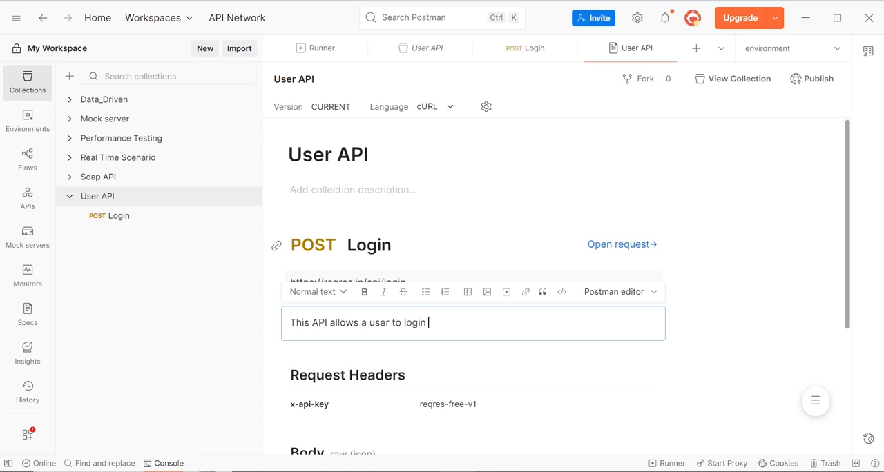
pyautogui.write(' by providing  valid crendetial')
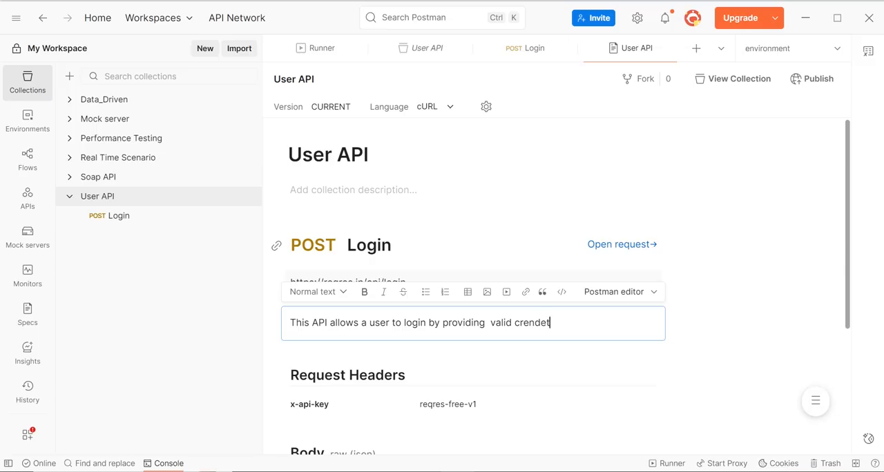
pyautogui.press('BackSpace')
pyautogui.press('BackSpace')
pyautogui.press('BackSpace')
pyautogui.press('BackSpace')
pyautogui.press('BackSpace')
pyautogui.press('BackSpace')
pyautogui.press('BackSpace')
pyautogui.press('BackSpace')
pyautogui.write('edentials email and passw')
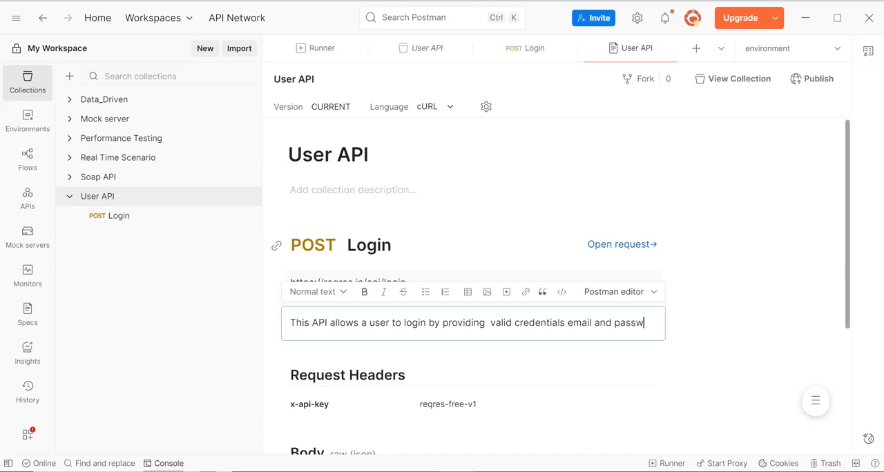
pyautogui.write('ord')
pyautogui.press('Return')
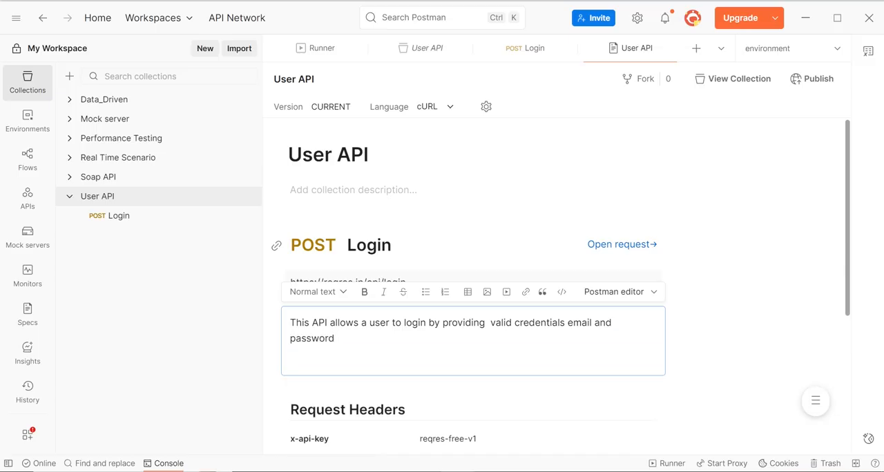
pyautogui.press('BackSpace')
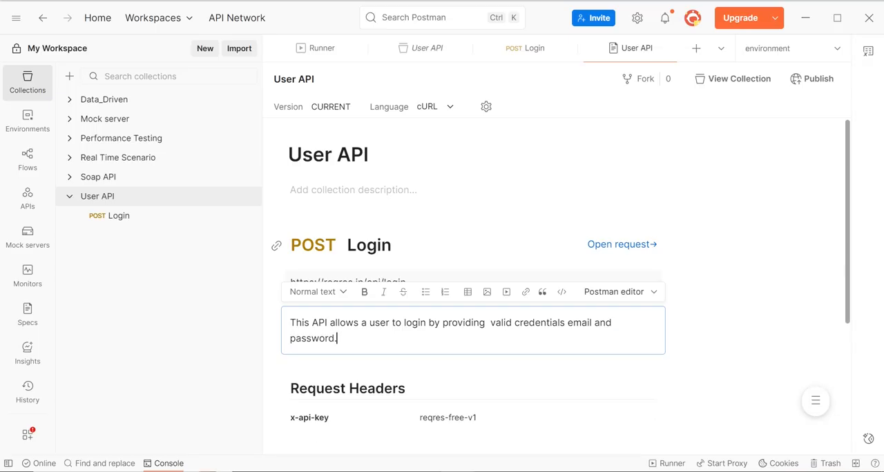
pyautogui.write('.')
pyautogui.press('Return')
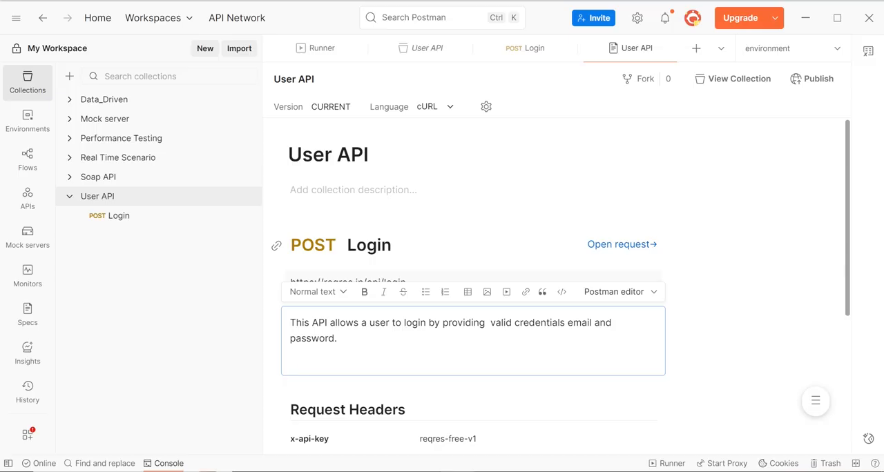
pyautogui.press('BackSpace')
# Complete the Login description with "on success, it returns a token that can be used for authenticated requests".
pyautogui.write('on ')
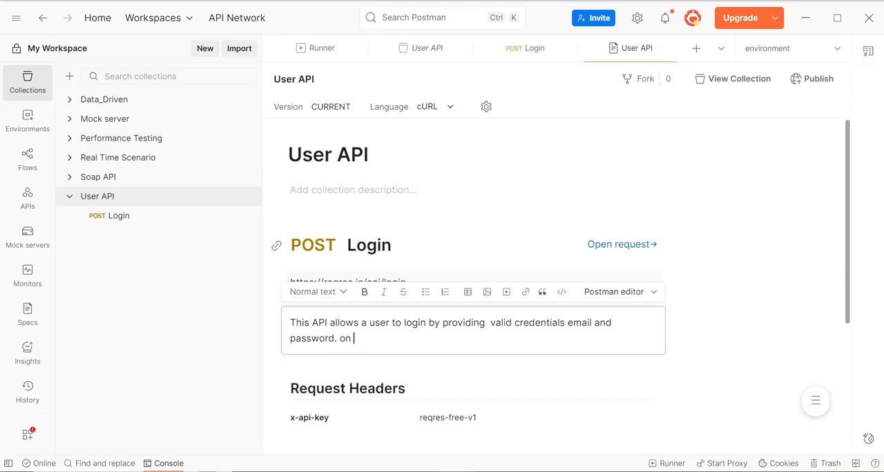
pyautogui.write('success, it return')
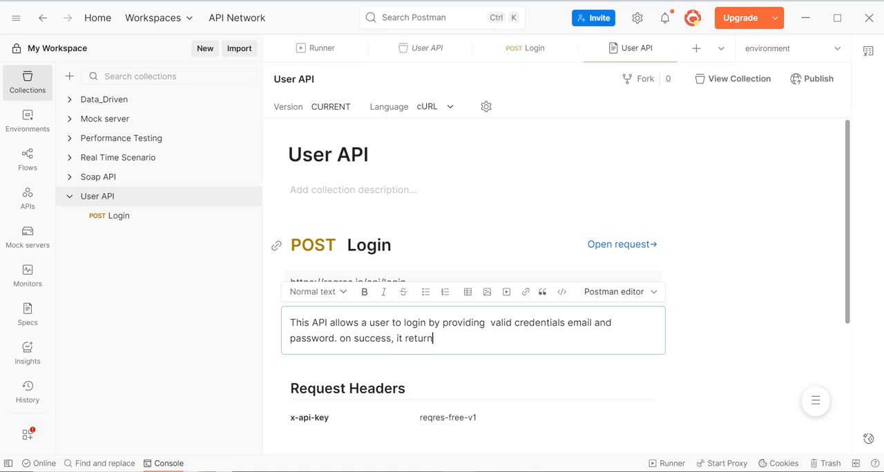
pyautogui.write('s a token that can be used')
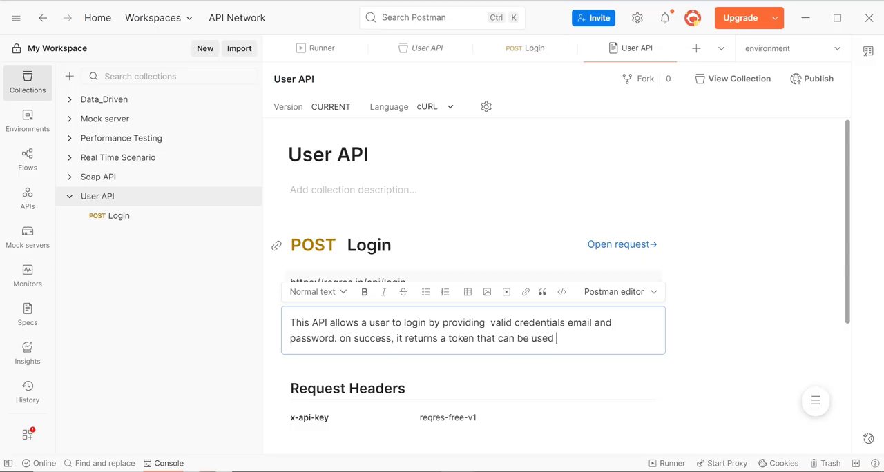
pyautogui.write('  for authenticated requets')
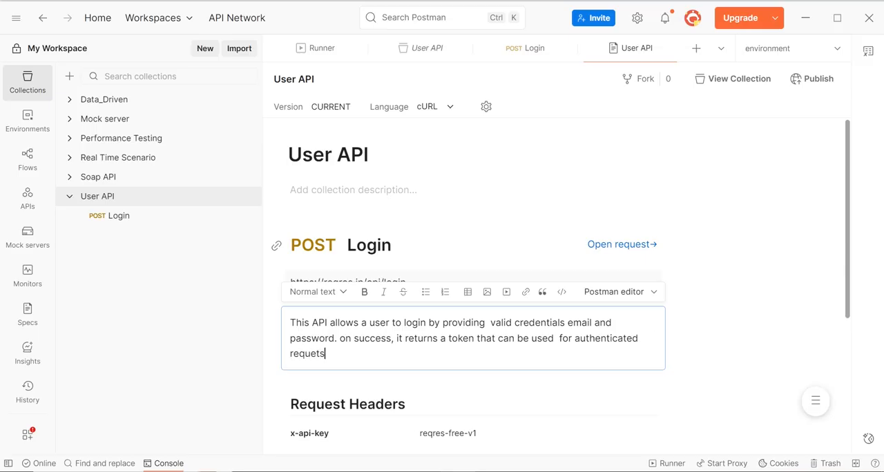
pyautogui.press('BackSpace')
pyautogui.press('BackSpace')
pyautogui.write('sts')
# Review the Login documentation's description, request headers, JSON body and list of sections to jump to.
pyautogui.moveTo(846, 254); pyautogui.dragTo(839, 332)
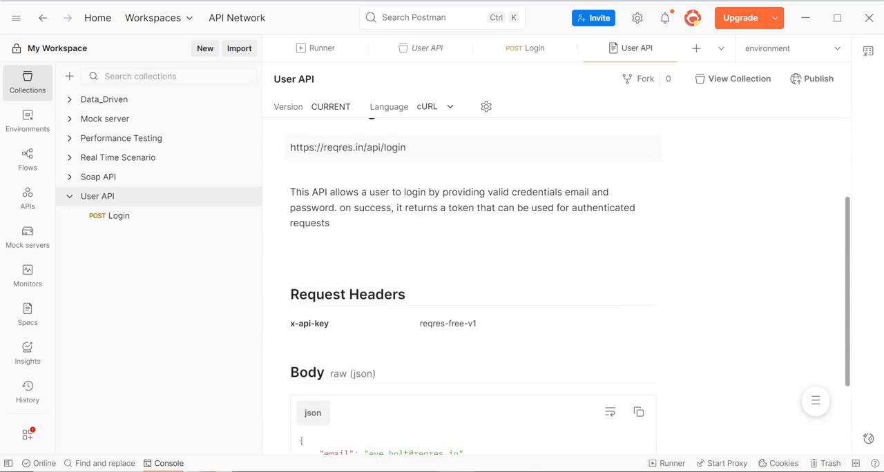
pyautogui.doubleClick(434, 324)
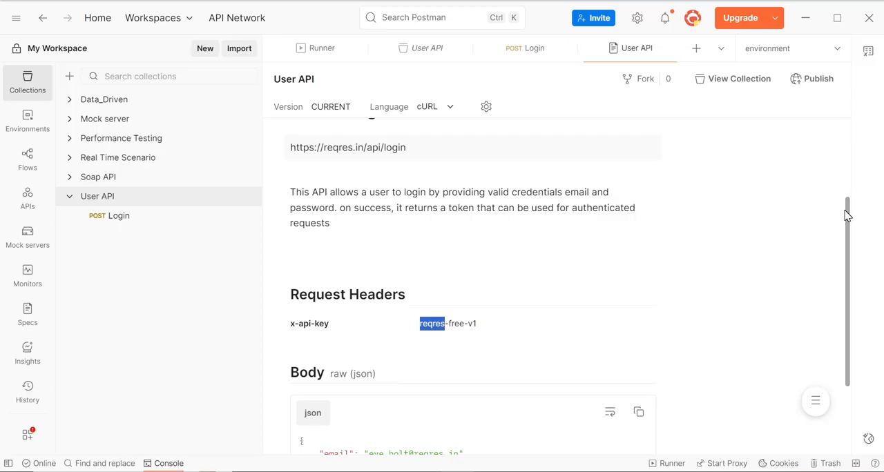
pyautogui.moveTo(847, 211); pyautogui.dragTo(849, 275)
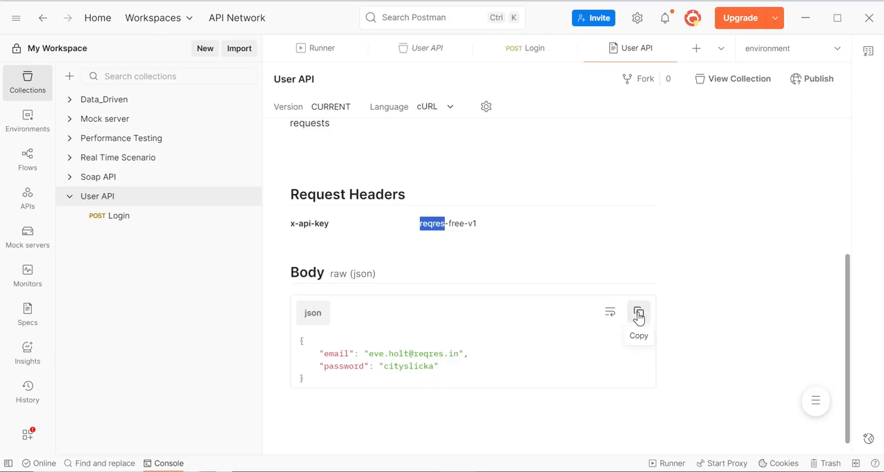
pyautogui.click(815, 402)
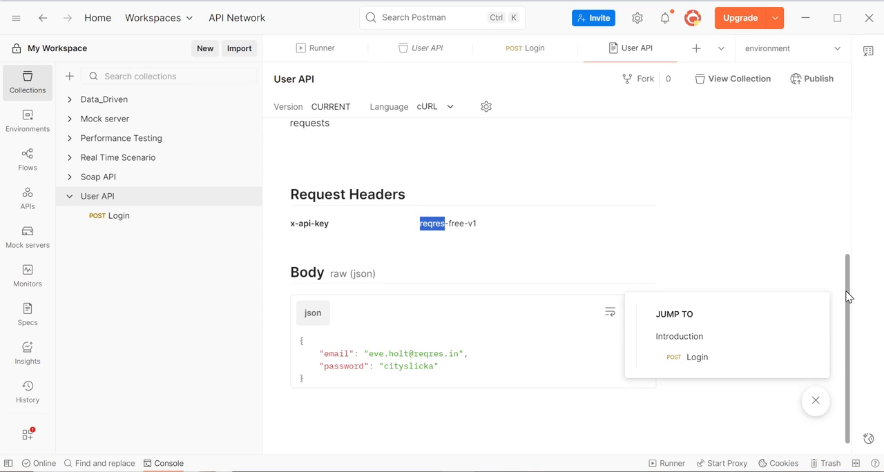
pyautogui.moveTo(848, 297); pyautogui.dragTo(874, 193)
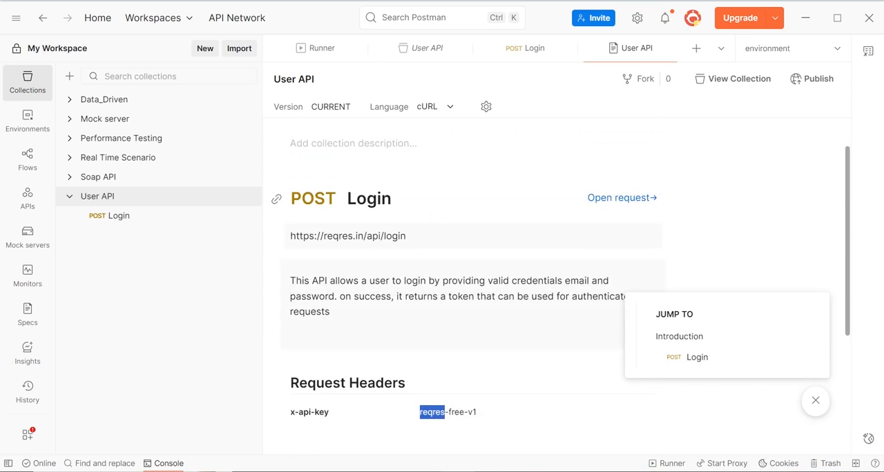
pyautogui.click(331, 312)
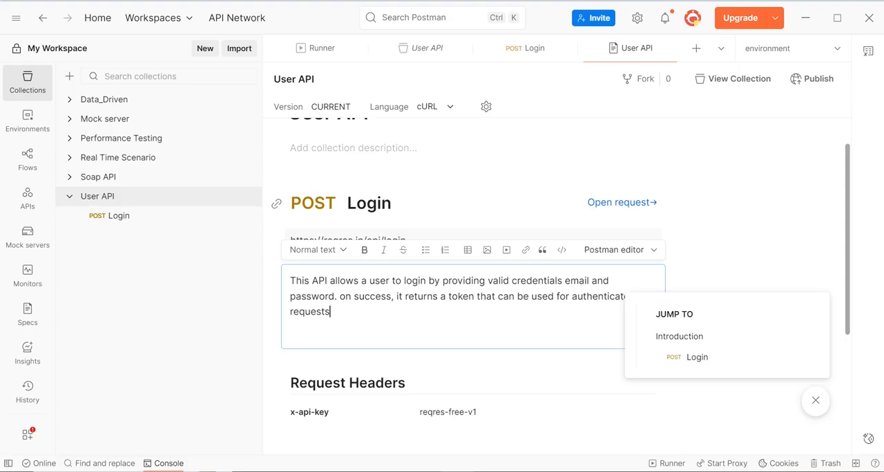
pyautogui.click(816, 402)
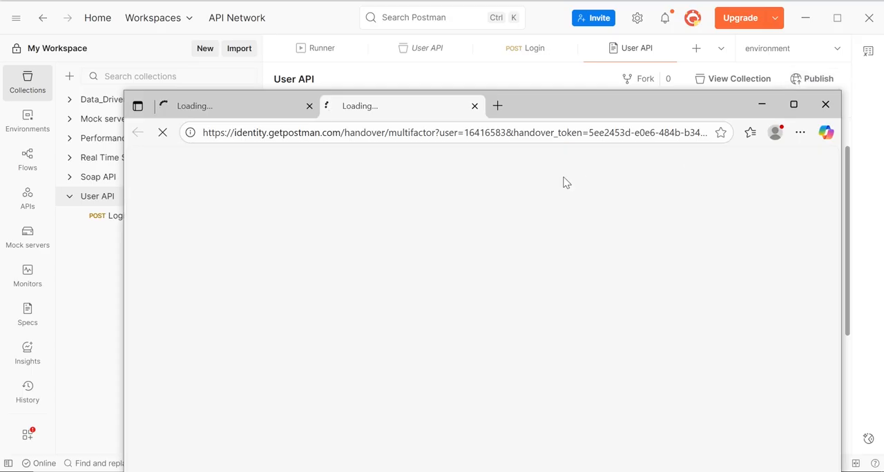
# Open the publishing page for the User API documentation and review its environment choices and appearance settings.
pyautogui.doubleClick(598, 117)
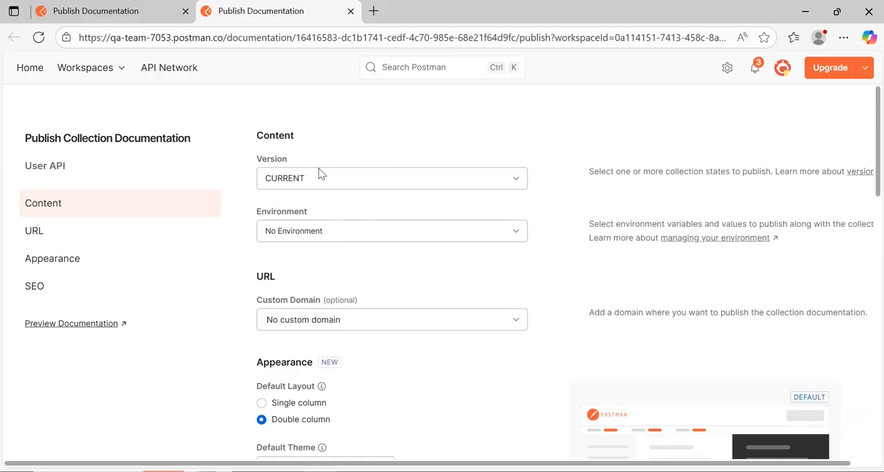
pyautogui.click(297, 232)
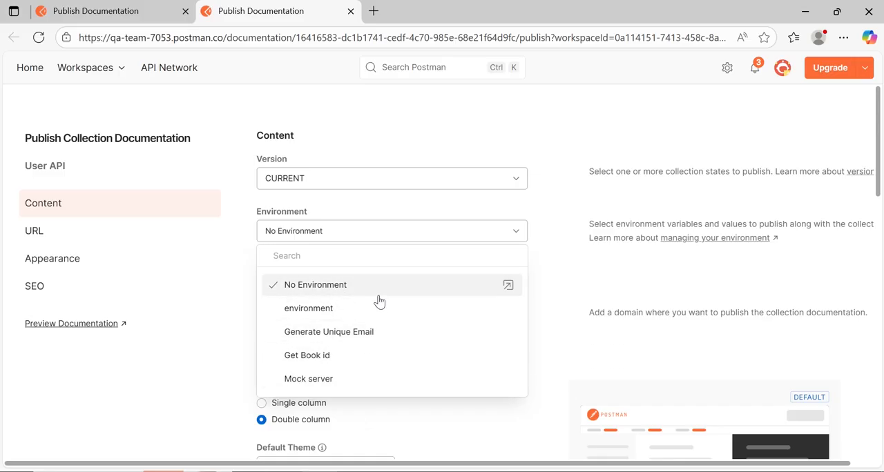
pyautogui.click(541, 94)
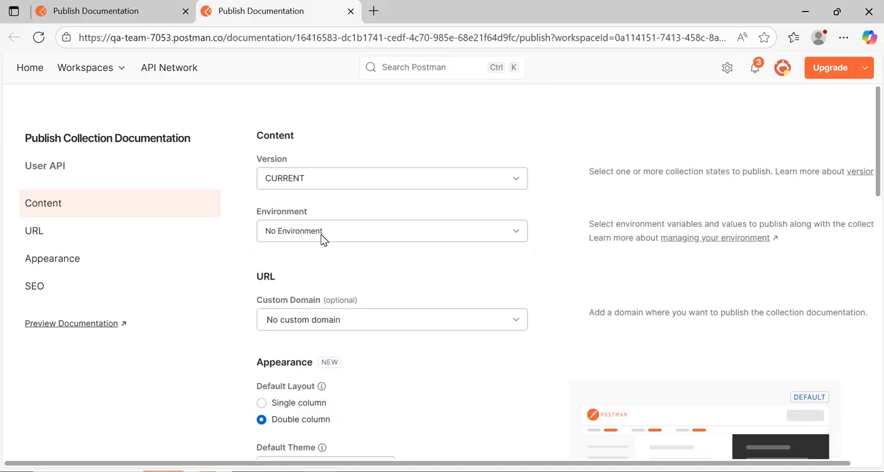
pyautogui.moveTo(878, 170); pyautogui.dragTo(879, 253)
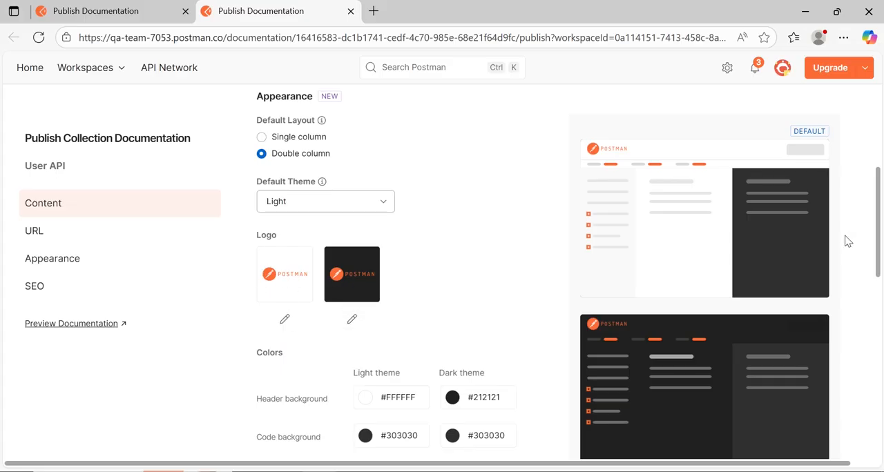
# Set the SEO title to "Login API" and publish the User API collection documentation.
pyautogui.scroll(-4, 878, 216)
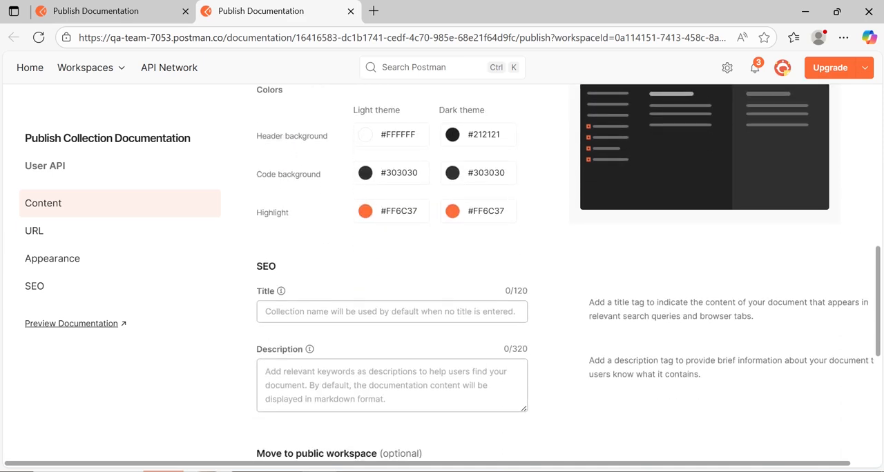
pyautogui.click(335, 310)
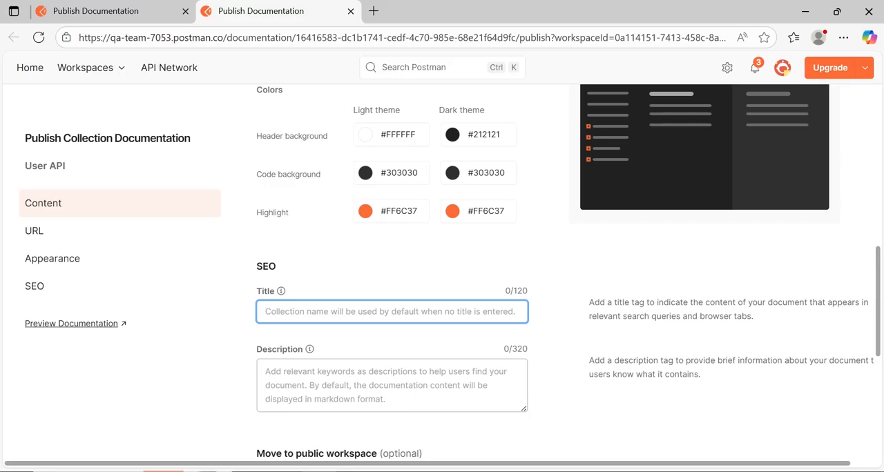
pyautogui.click(289, 308)
pyautogui.write('L')
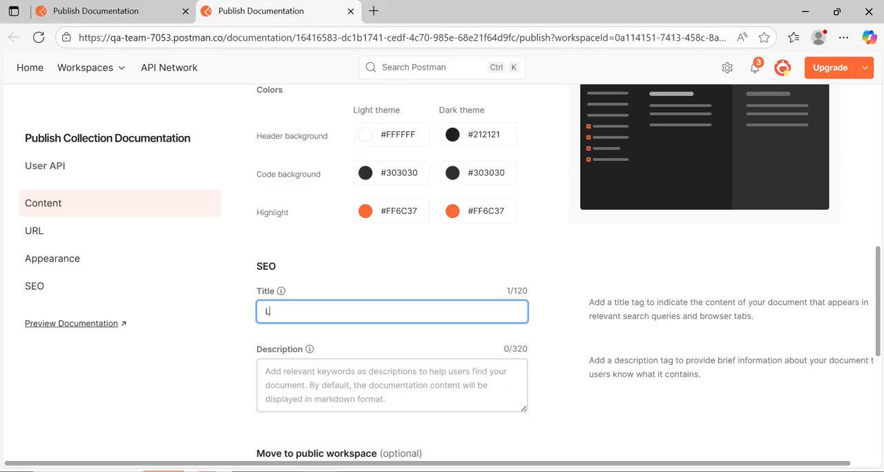
pyautogui.write('ogin API')
pyautogui.moveTo(877, 282); pyautogui.dragTo(875, 343)
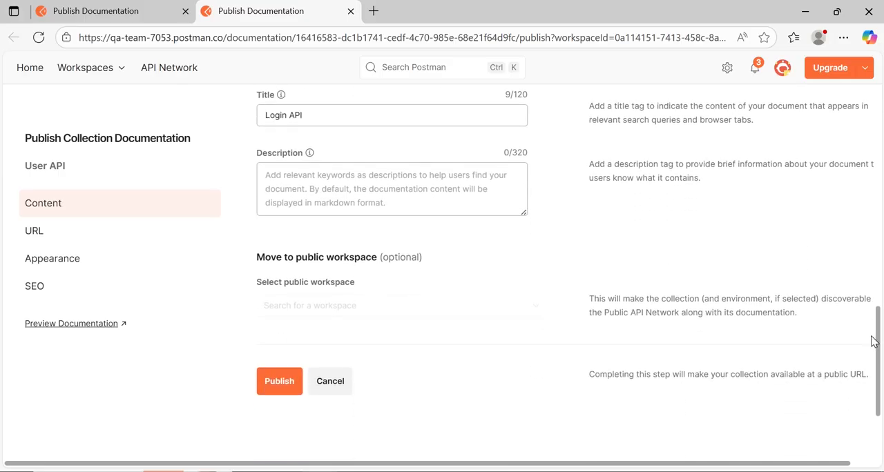
pyautogui.click(283, 382)
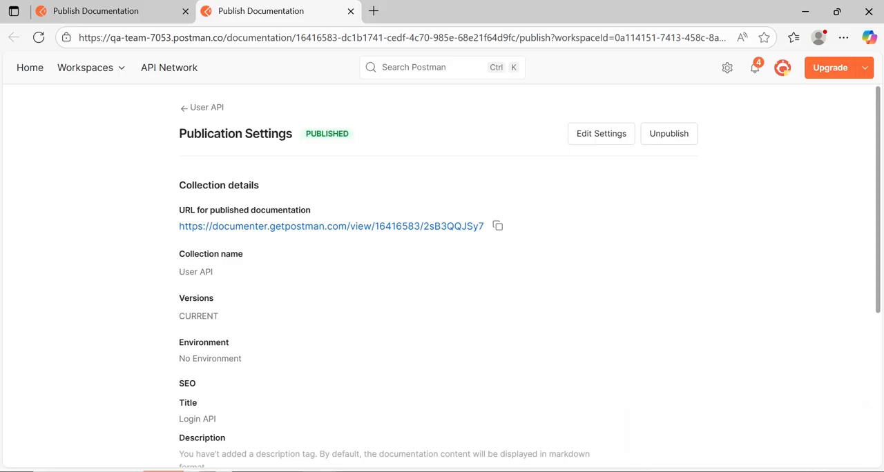
# Copy the published documentation's URL, open the published page and go to its Login request.
pyautogui.click(498, 227)
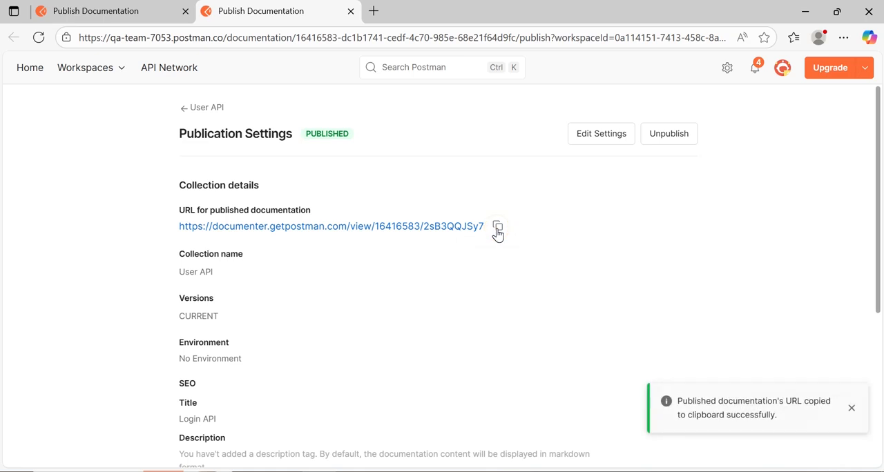
pyautogui.click(293, 230)
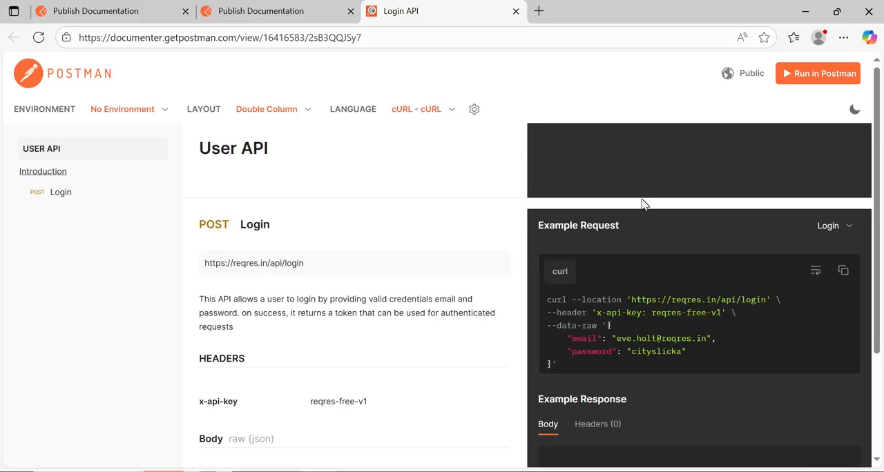
pyautogui.click(61, 195)
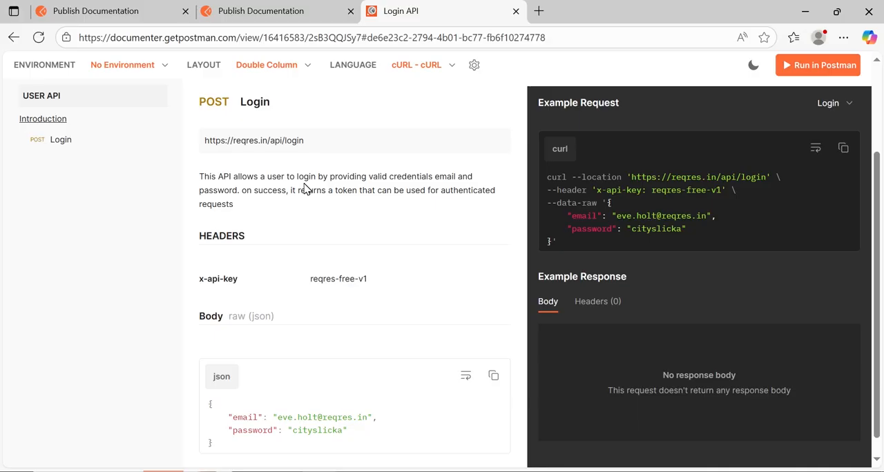
# Preview the published page in the dark theme, return it to the light theme and look through the Login documentation.
pyautogui.click(752, 71)
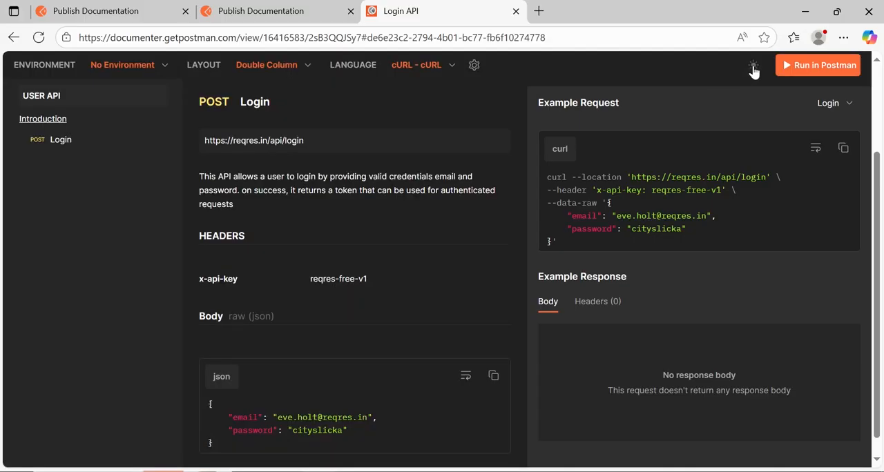
pyautogui.click(753, 69)
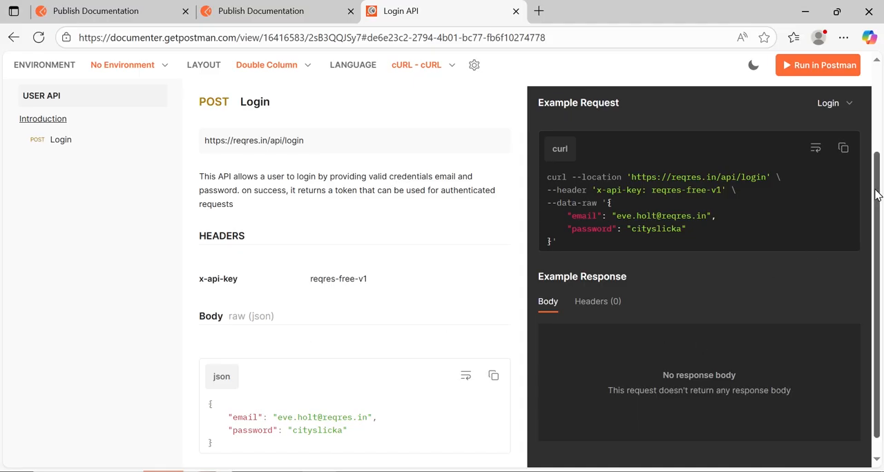
pyautogui.scroll(-1, 876, 196)
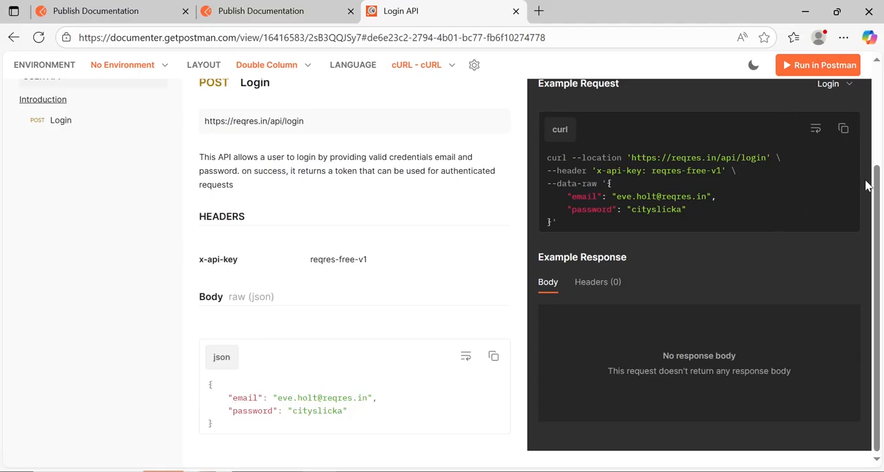
pyautogui.scroll(2, 877, 243)
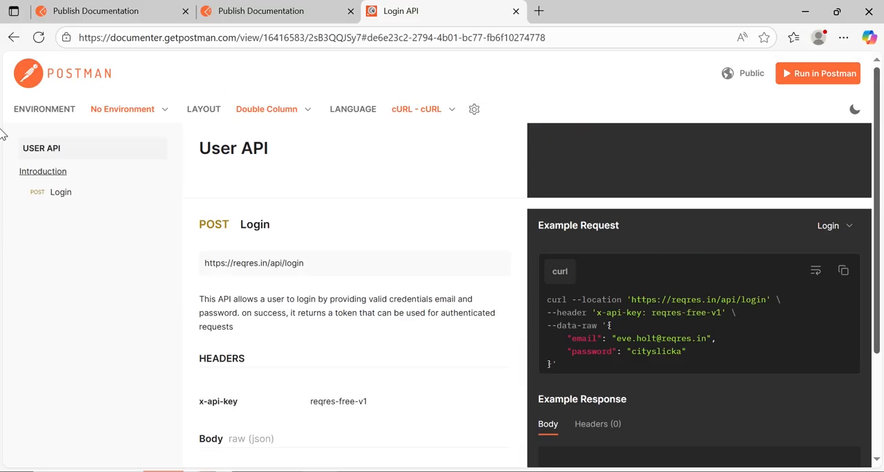
pyautogui.click(832, 81)
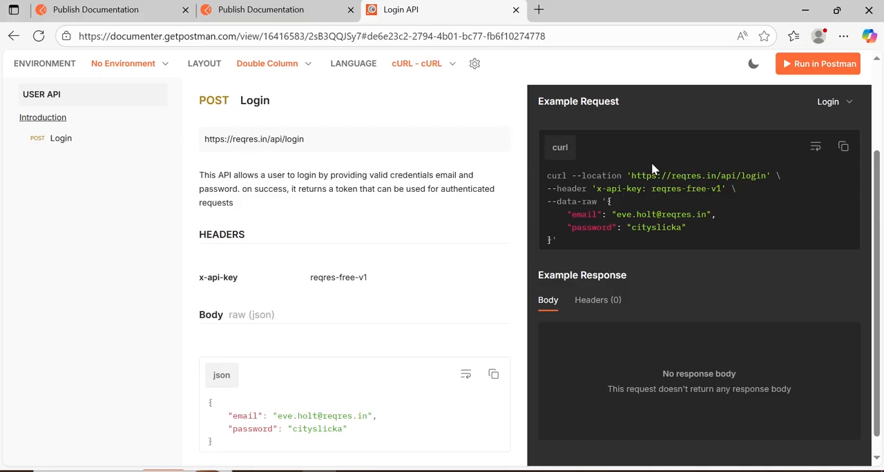
# Copy the Login example cURL, including its API key and password, and submit it for import in the Postman app.
pyautogui.click(843, 147)
pyautogui.click(458, 471)
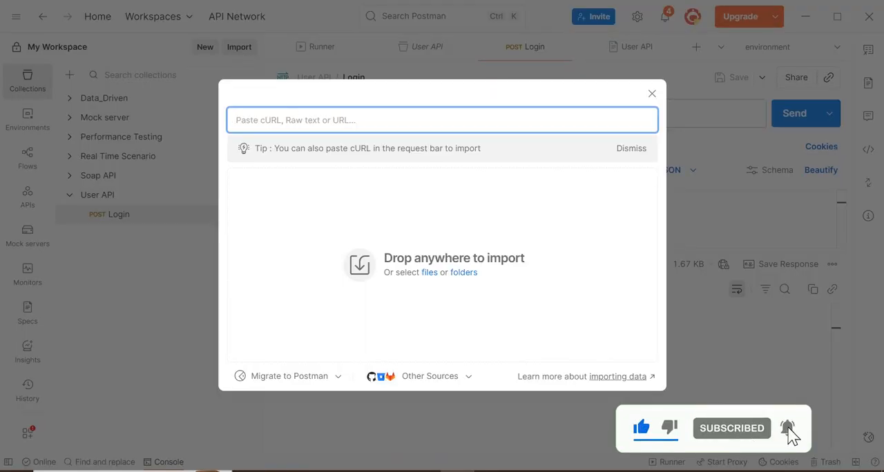
pyautogui.hotkey('ctrl', 'v')
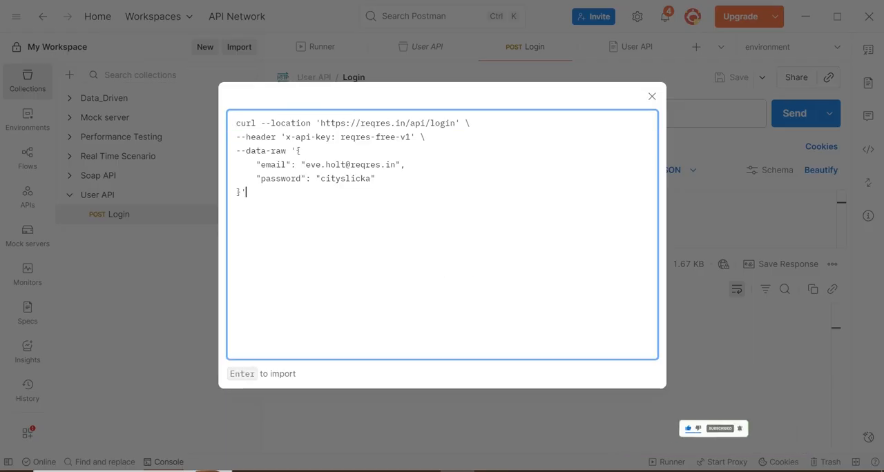
pyautogui.press('Return')
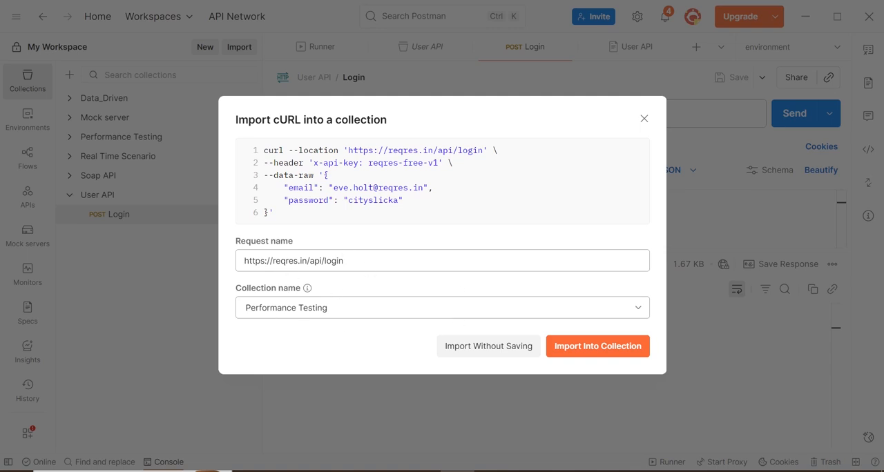
pyautogui.click(340, 261)
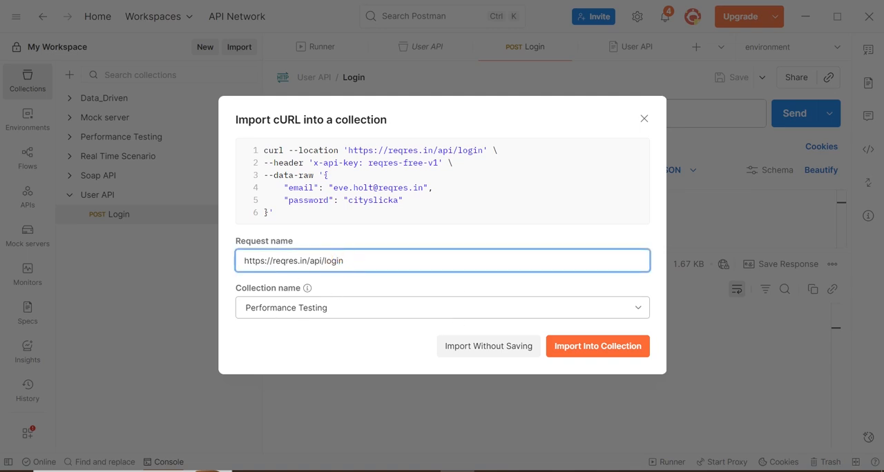
pyautogui.moveTo(359, 260); pyautogui.dragTo(217, 263)
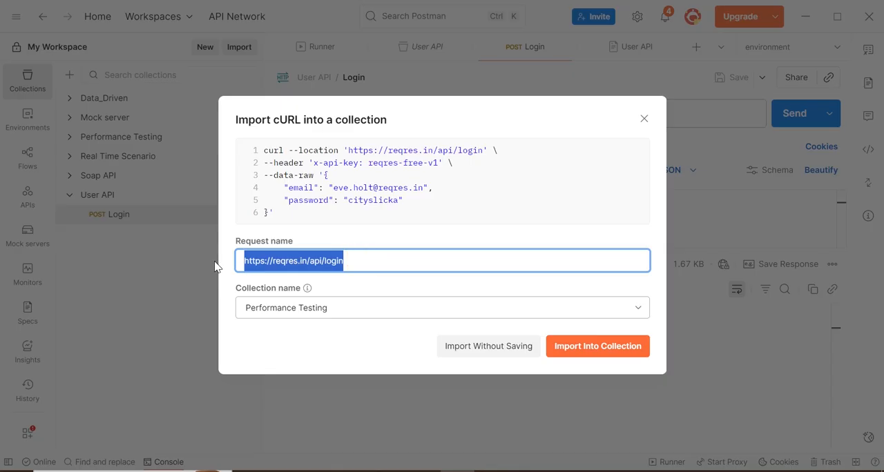
pyautogui.click(311, 309)
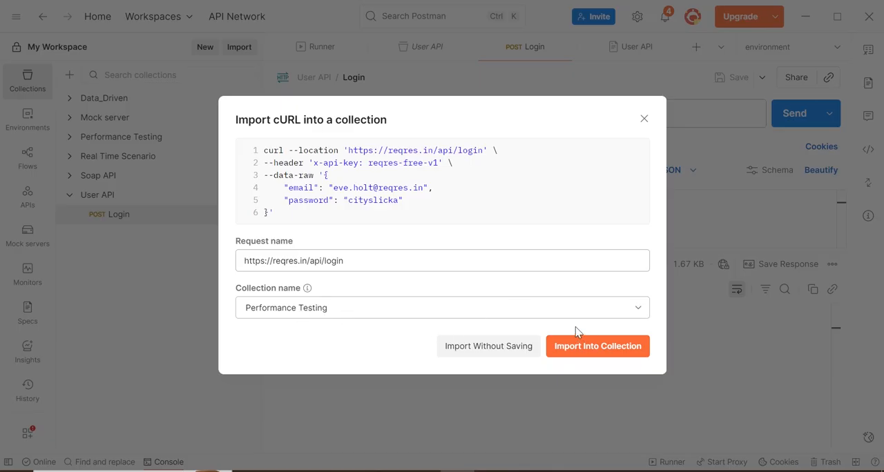
pyautogui.click(587, 352)
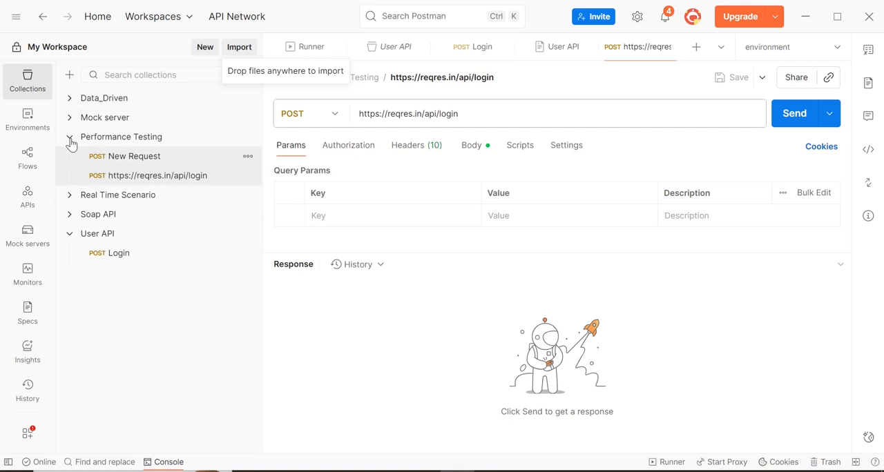
# Insert "DASDAS" into the email value in the body of the User API collection's Login request and save it.
pyautogui.click(130, 260)
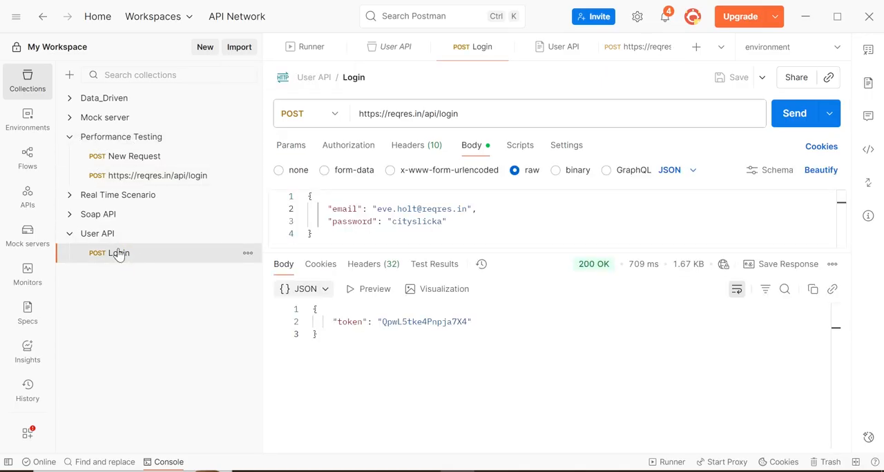
pyautogui.click(391, 209)
pyautogui.write('DASDAS')
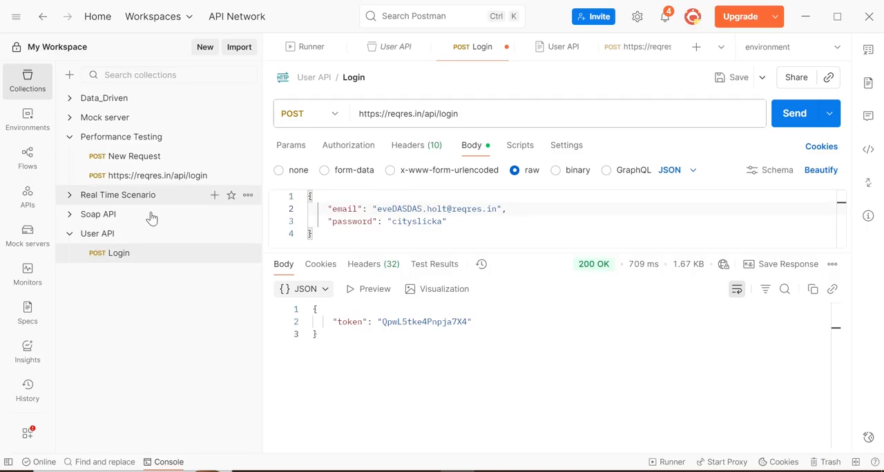
pyautogui.click(725, 77)
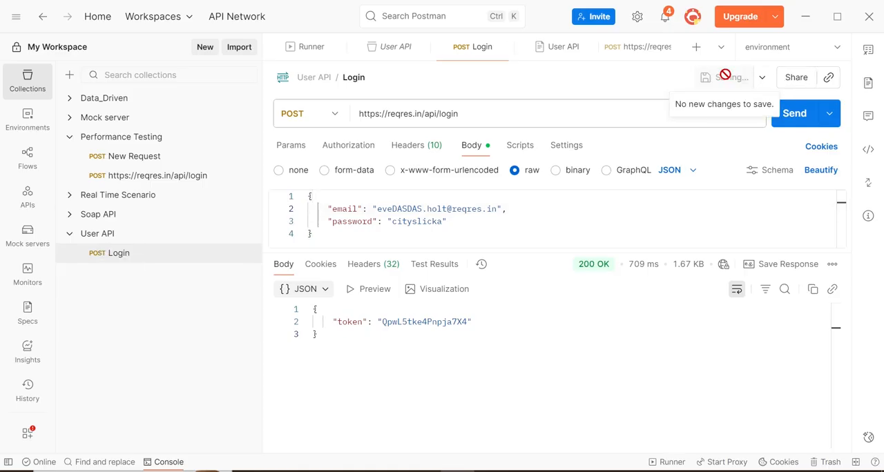
# Look through the User API collection's overview and complete documentation, and return to its Login request.
pyautogui.click(98, 239)
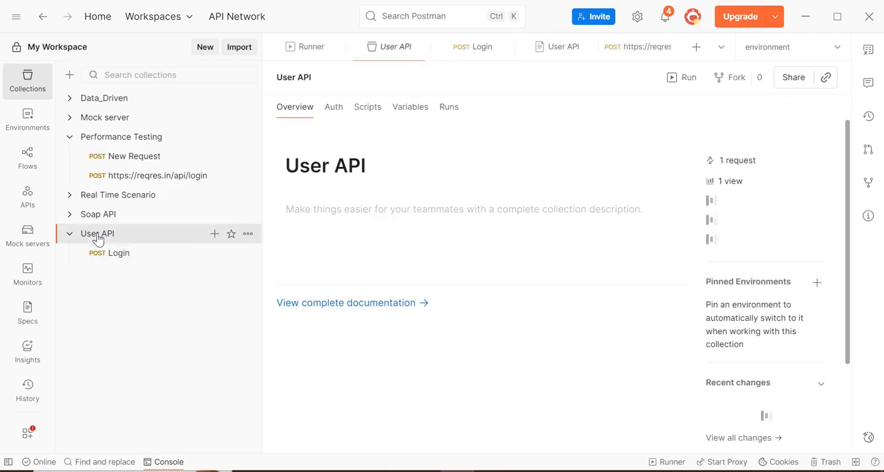
pyautogui.click(373, 308)
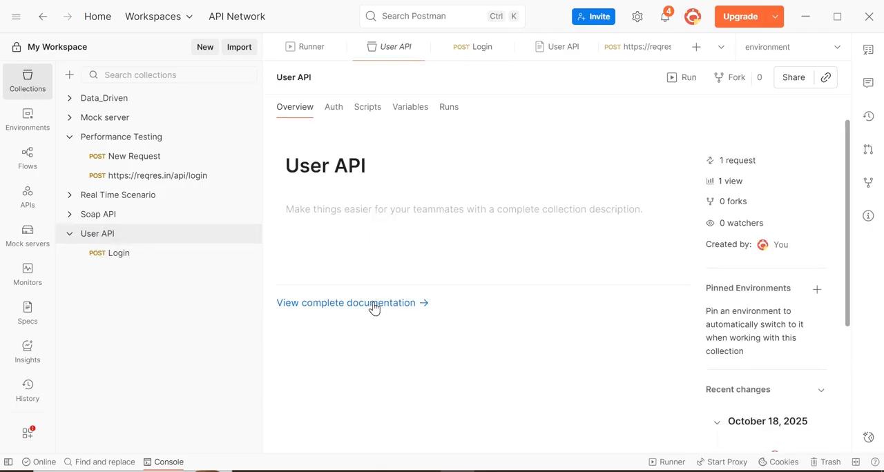
pyautogui.click(369, 303)
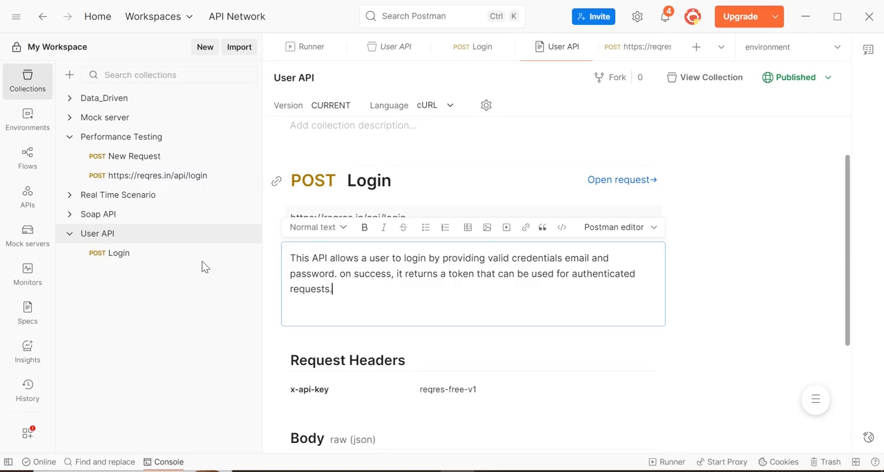
pyautogui.click(101, 239)
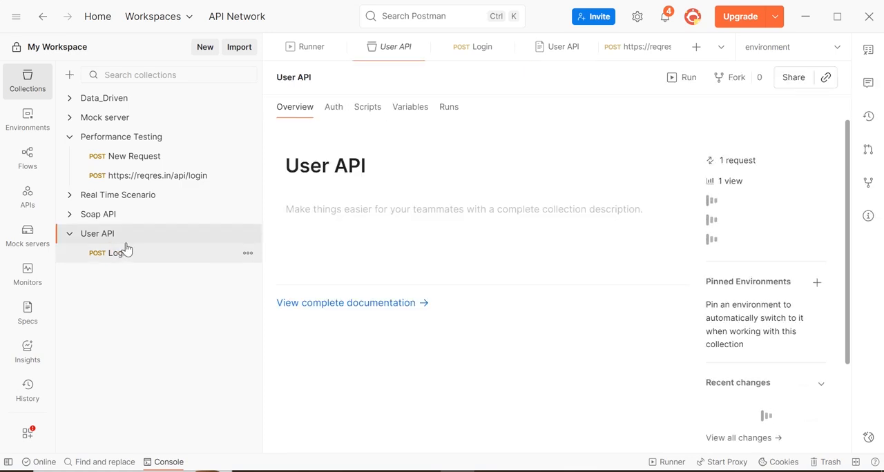
pyautogui.click(126, 250)
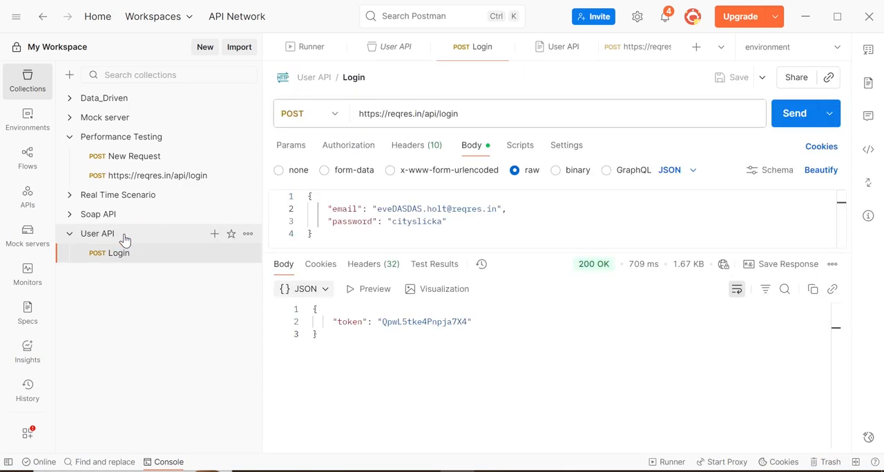
pyautogui.click(124, 239)
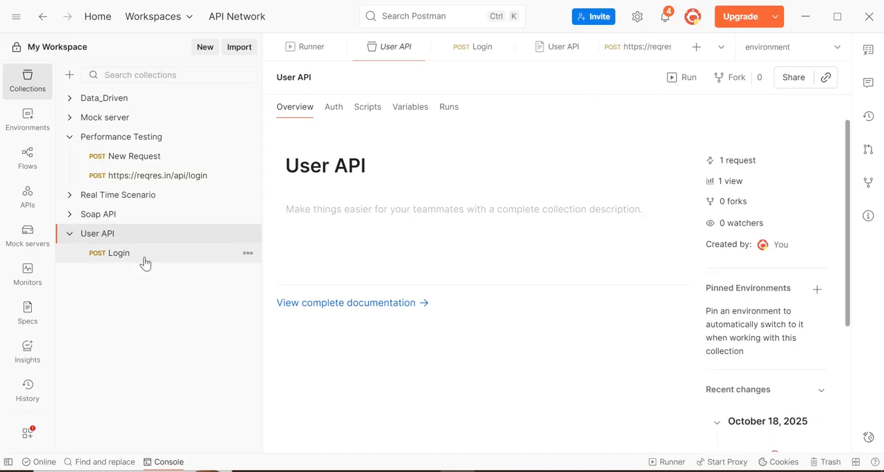
pyautogui.click(144, 257)
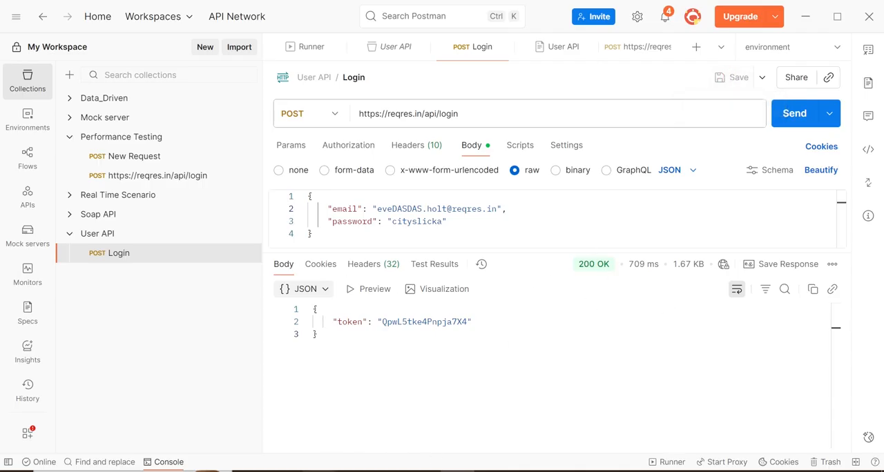
# Switch to the browser, reload the published User API documentation and check the Login description and the email in the example request.
pyautogui.click(319, 471)
pyautogui.click(268, 38)
pyautogui.press('Return')
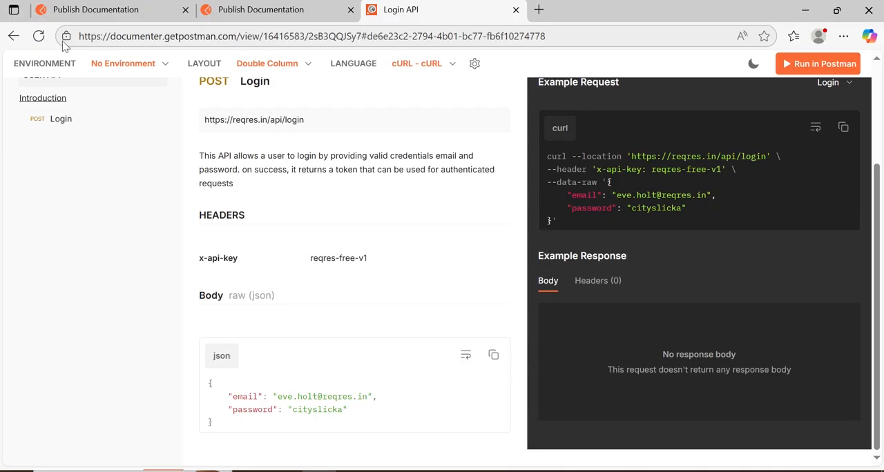
pyautogui.click(38, 37)
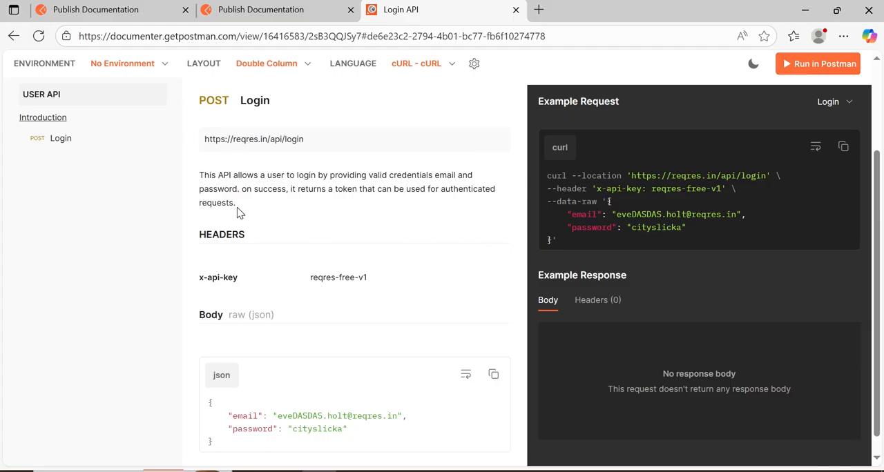
pyautogui.moveTo(234, 203); pyautogui.dragTo(245, 208)
pyautogui.click(638, 211)
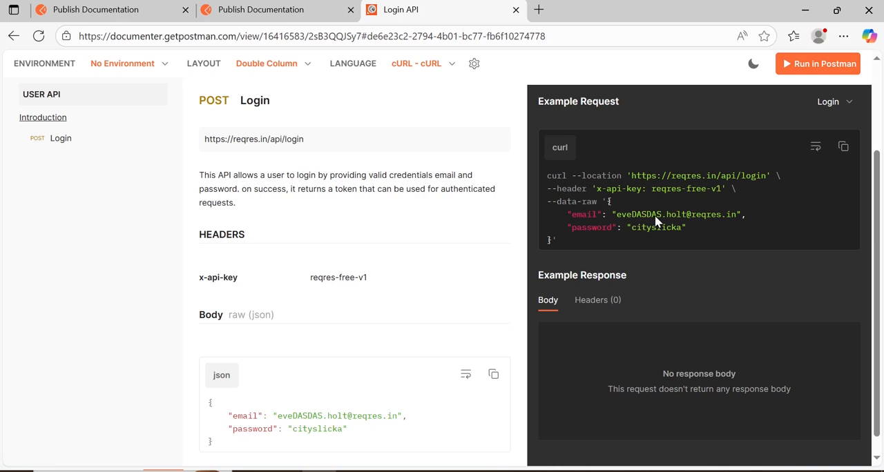